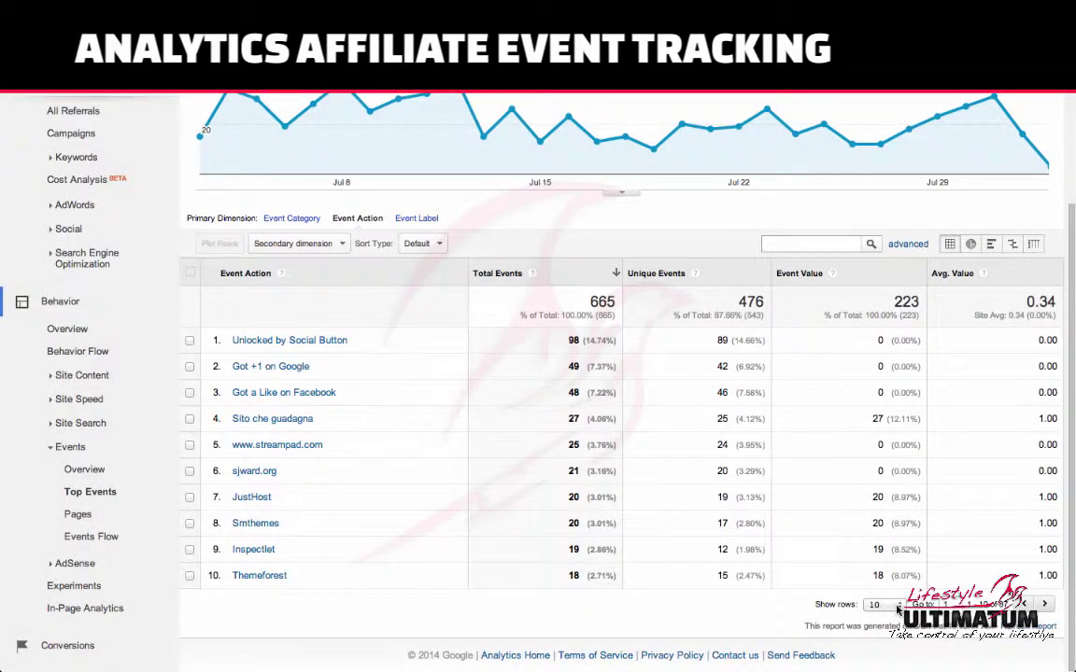
- Show 250 rows in the Event Action table and read through the tracked events with their total and unique counts
{"action": "left_click", "coordinate": [883, 604]}
{"action": "left_click", "coordinate": [897, 654]}
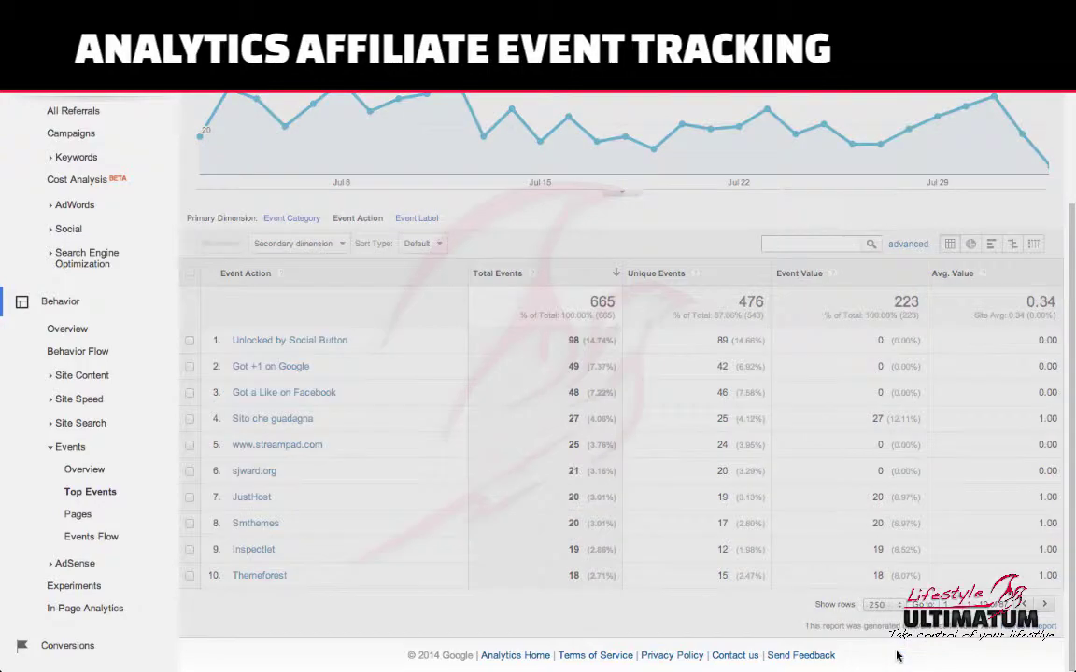
{"action": "scroll", "coordinate": [777, 563], "scroll_direction": "down", "scroll_amount": 2}
{"action": "scroll", "coordinate": [781, 631], "scroll_direction": "down", "scroll_amount": 4}
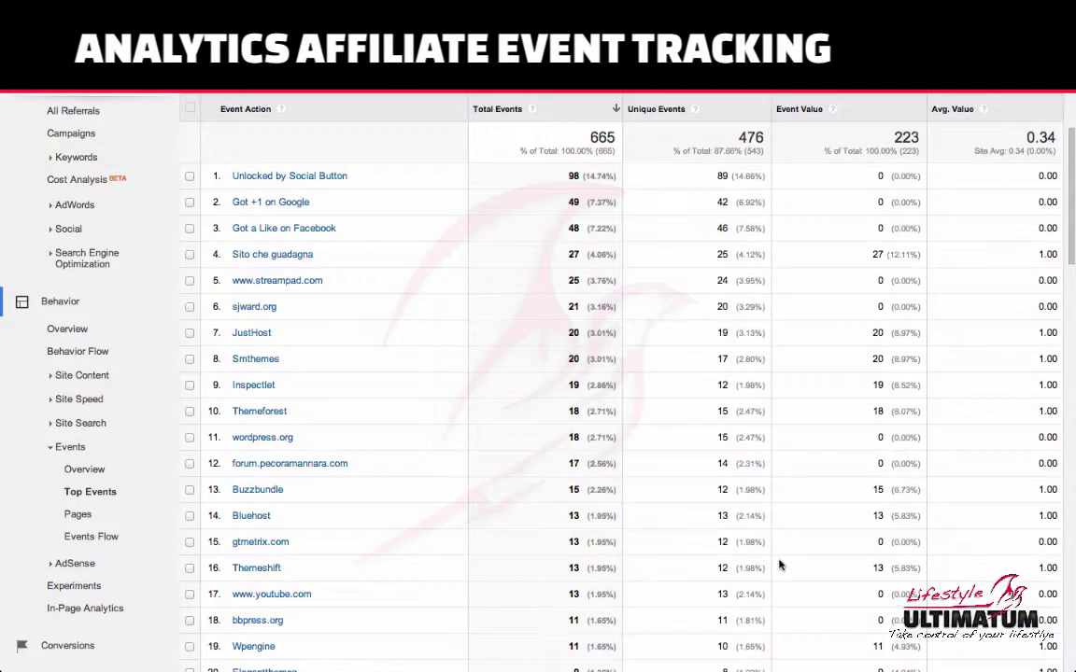
{"action": "scroll", "coordinate": [867, 640], "scroll_direction": "down", "scroll_amount": 3}
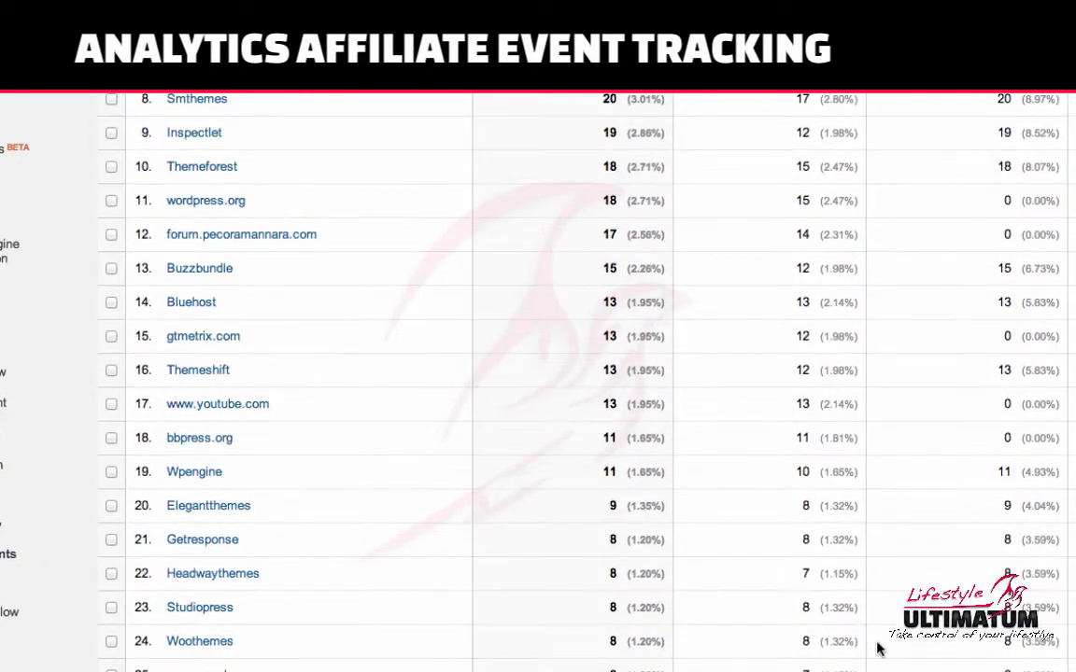
{"action": "scroll", "coordinate": [878, 649], "scroll_direction": "down", "scroll_amount": 7}
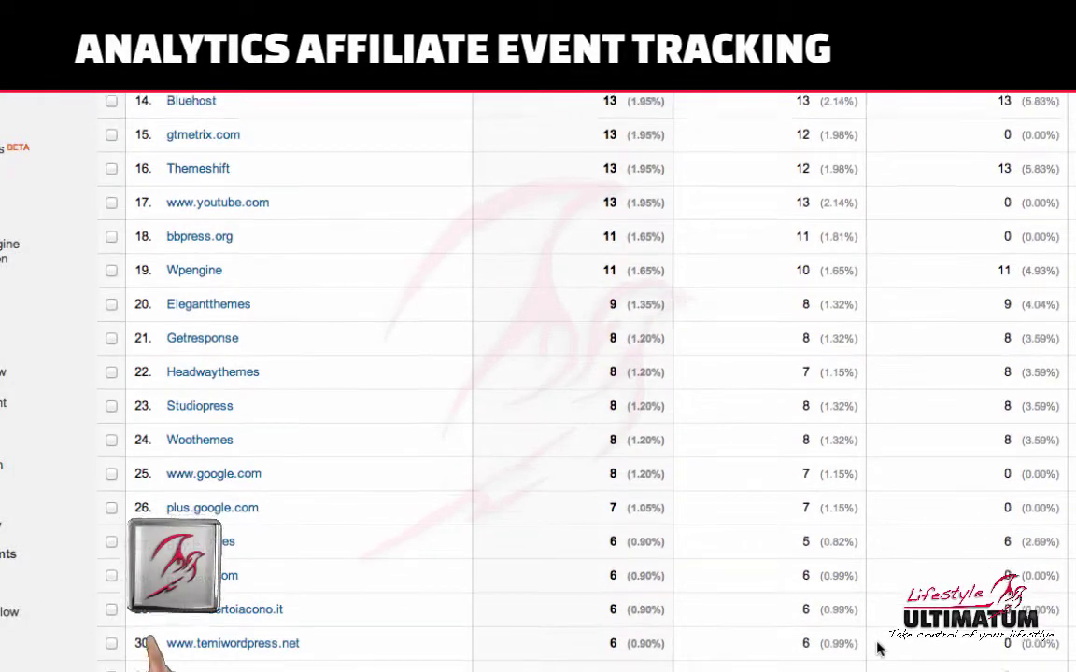
{"action": "scroll", "coordinate": [878, 649], "scroll_direction": "down", "scroll_amount": 3}
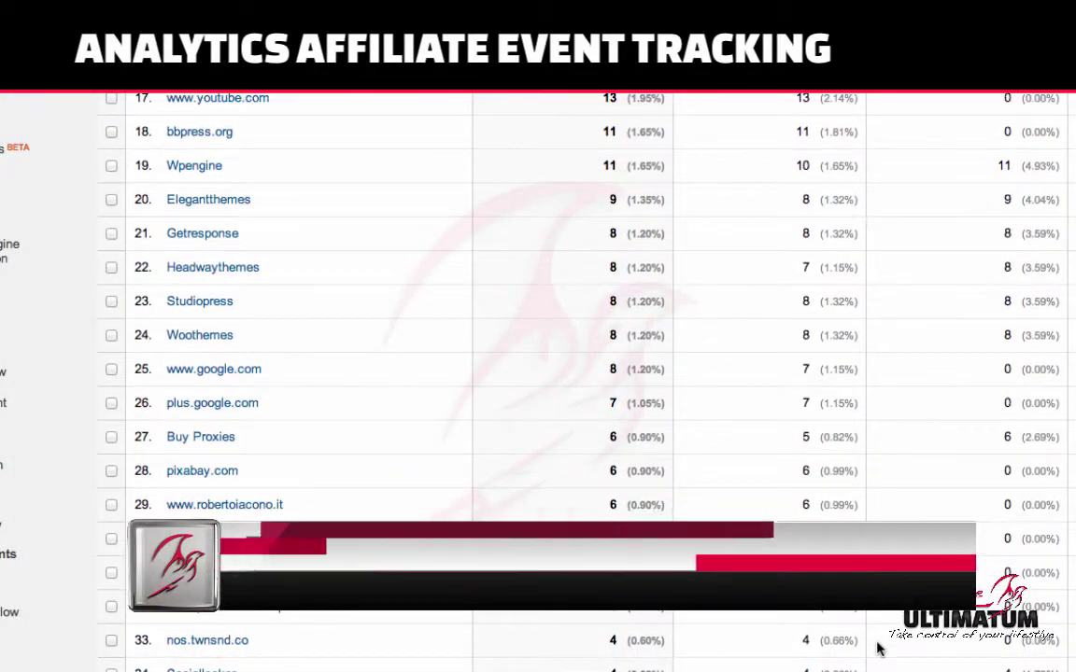
{"action": "scroll", "coordinate": [878, 649], "scroll_direction": "down", "scroll_amount": 4}
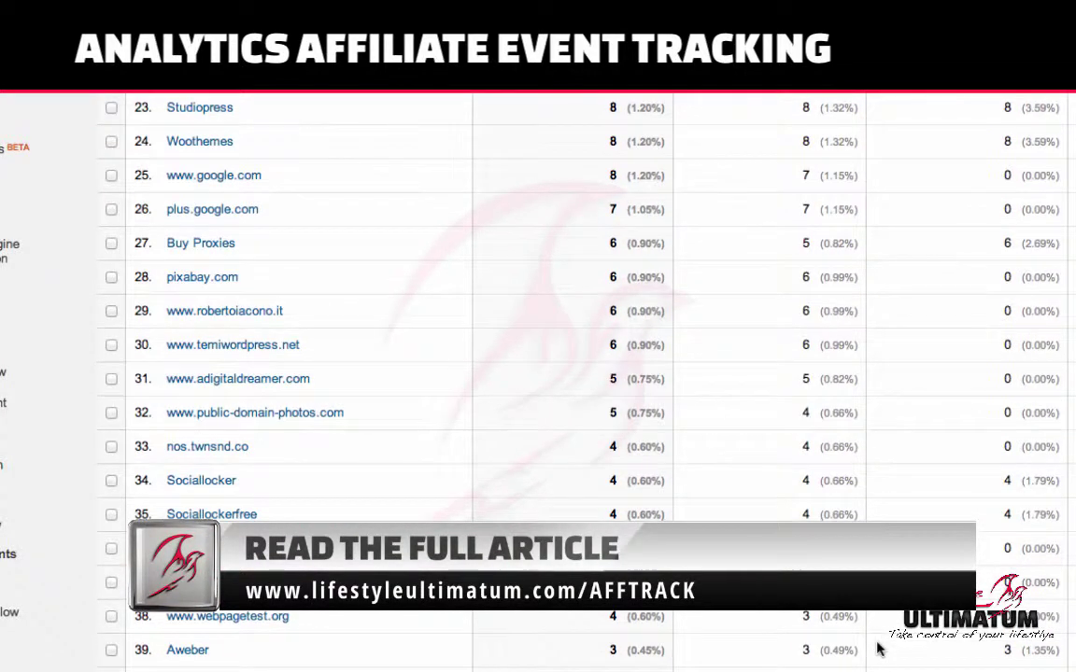
{"action": "scroll", "coordinate": [878, 649], "scroll_direction": "down", "scroll_amount": 5}
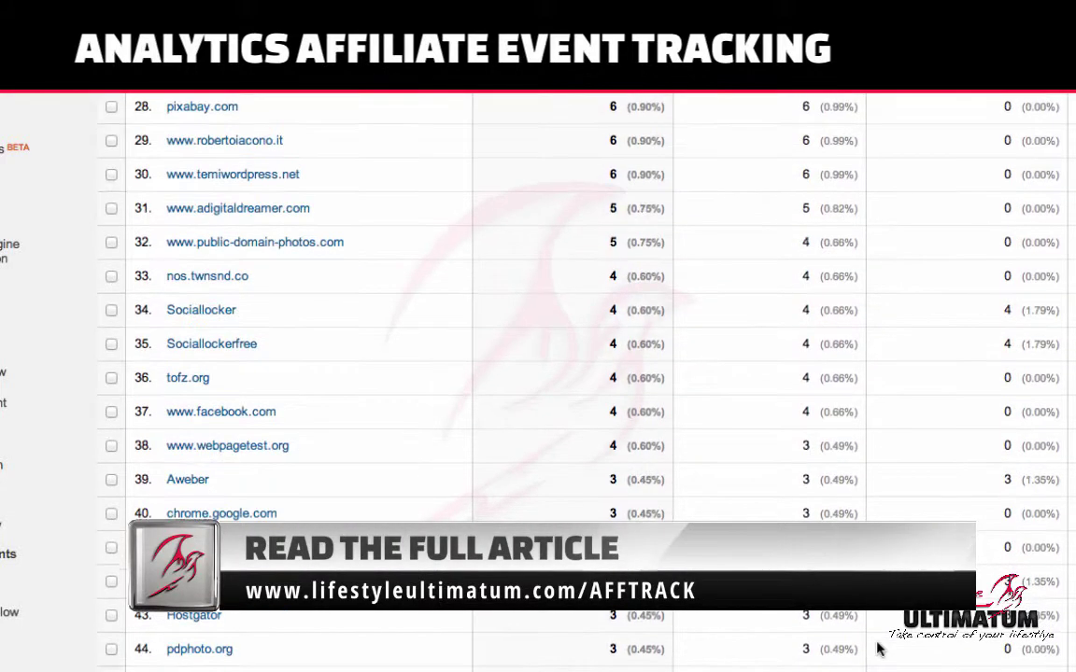
{"action": "scroll", "coordinate": [878, 649], "scroll_direction": "down", "scroll_amount": 7}
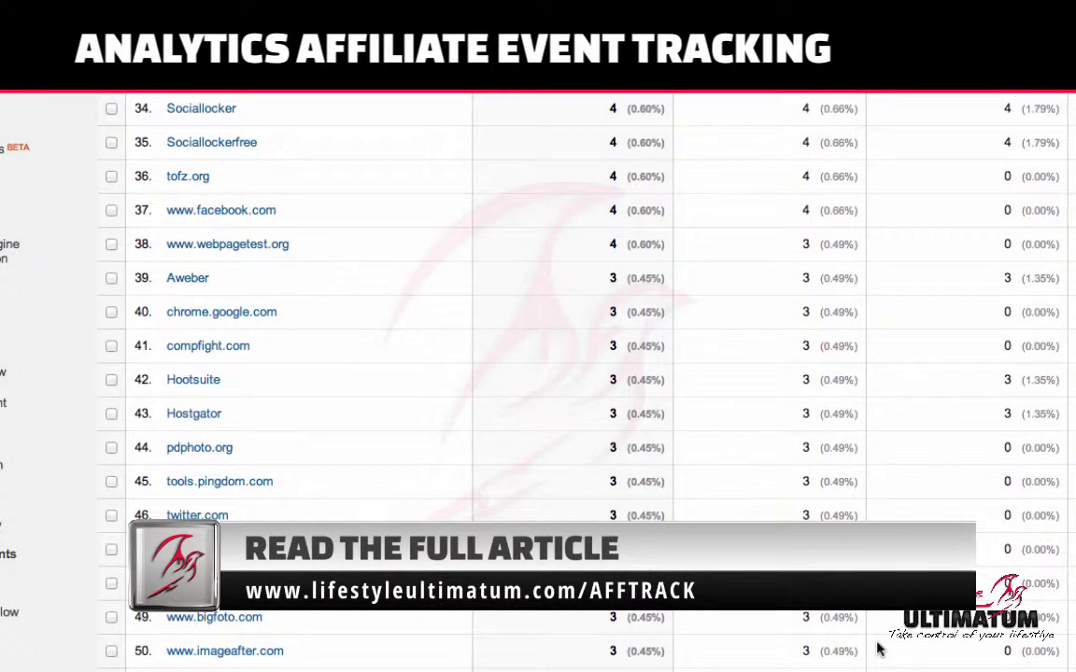
{"action": "scroll", "coordinate": [878, 649], "scroll_direction": "down", "scroll_amount": 3}
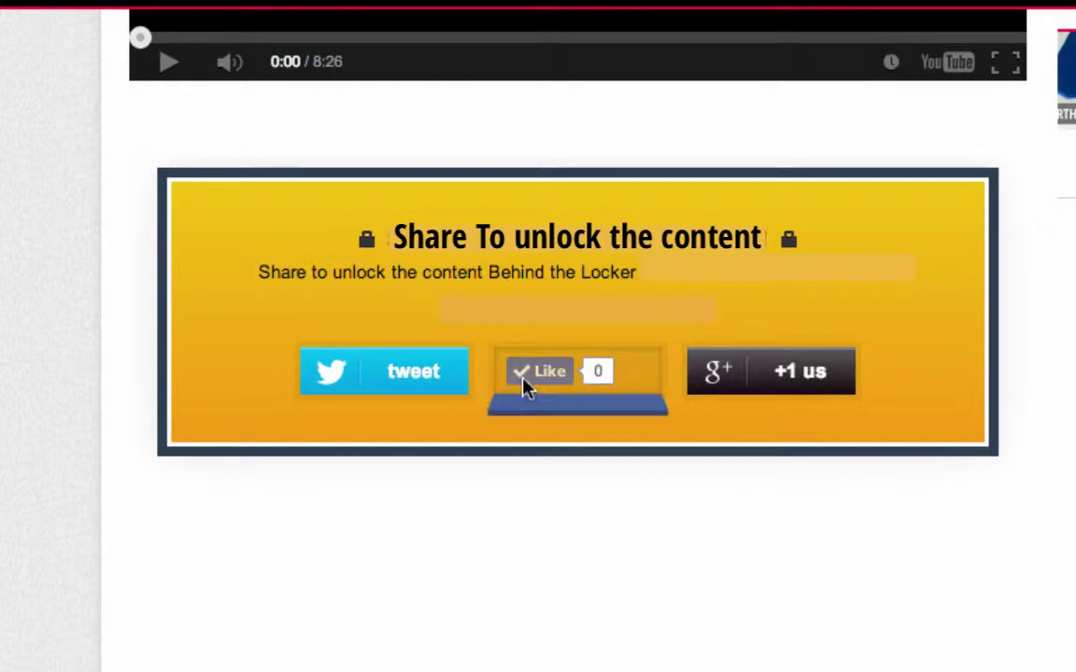
- Check the Facebook like option in the social locker and read the opening of the Analytics event-tracking article
{"action": "left_click", "coordinate": [523, 383]}
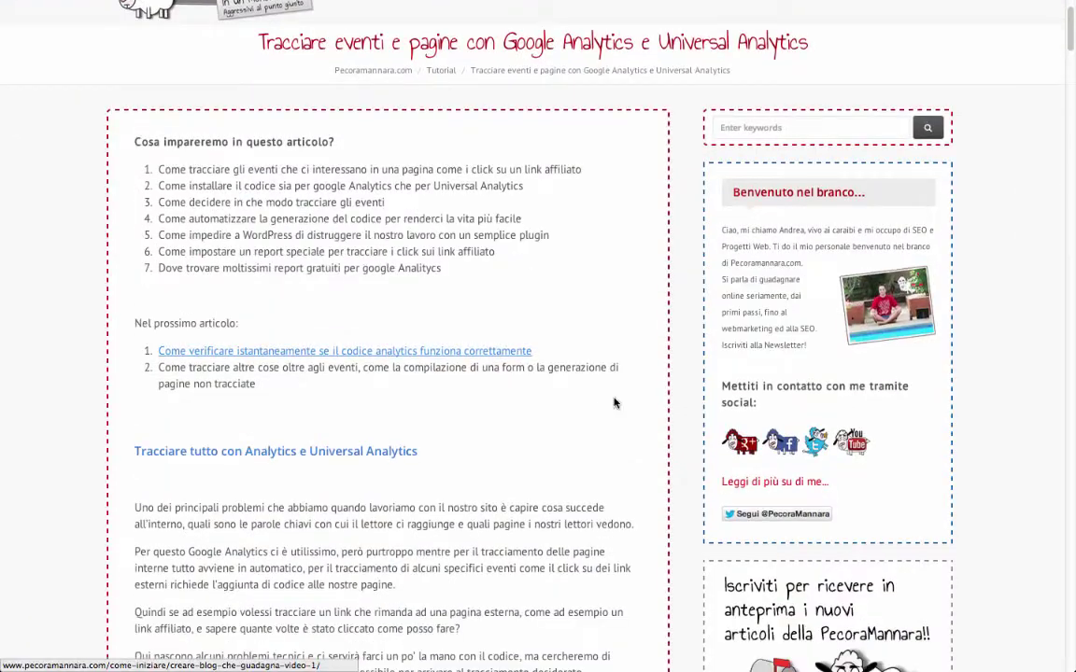
{"action": "scroll", "coordinate": [615, 402], "scroll_direction": "down", "scroll_amount": 5}
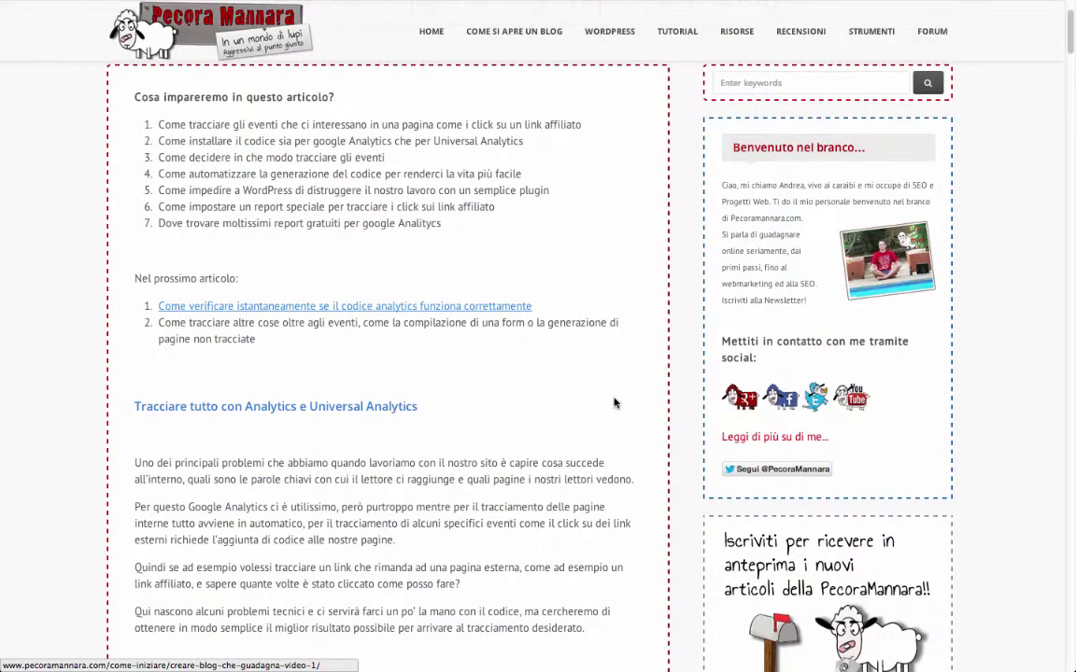
{"action": "scroll", "coordinate": [614, 402], "scroll_direction": "down", "scroll_amount": 5}
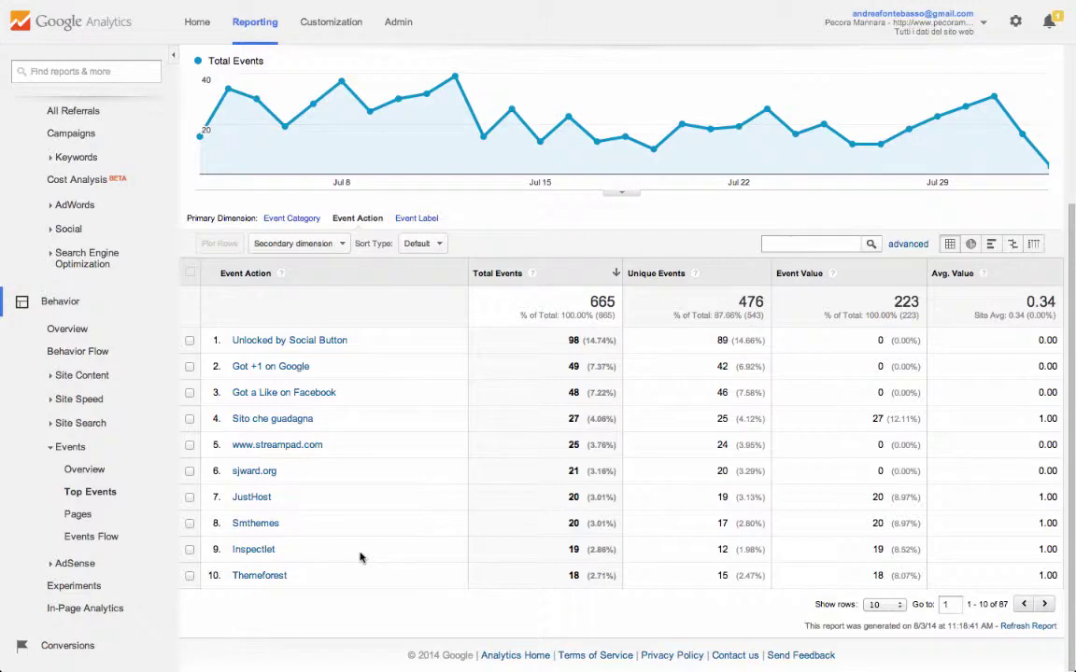
- Expand the Top Events report by Event Action to 250 rows and compare the affiliate entries with the outbound-link entries
{"action": "left_click", "coordinate": [887, 605]}
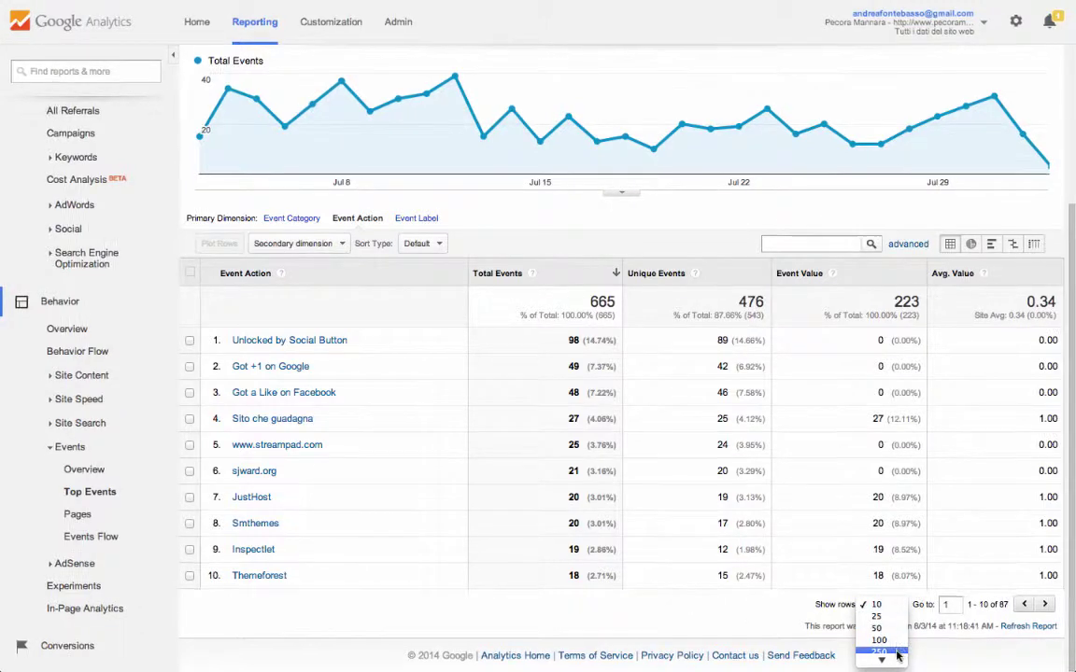
{"action": "left_click", "coordinate": [895, 642]}
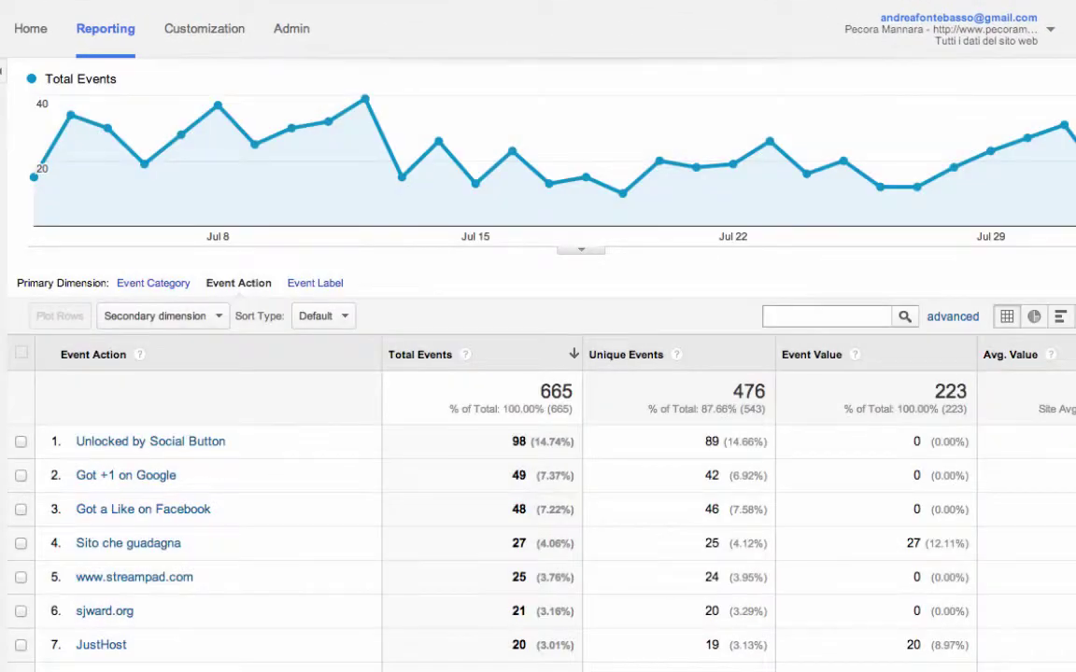
{"action": "scroll", "coordinate": [538, 374], "scroll_direction": "down", "scroll_amount": 2}
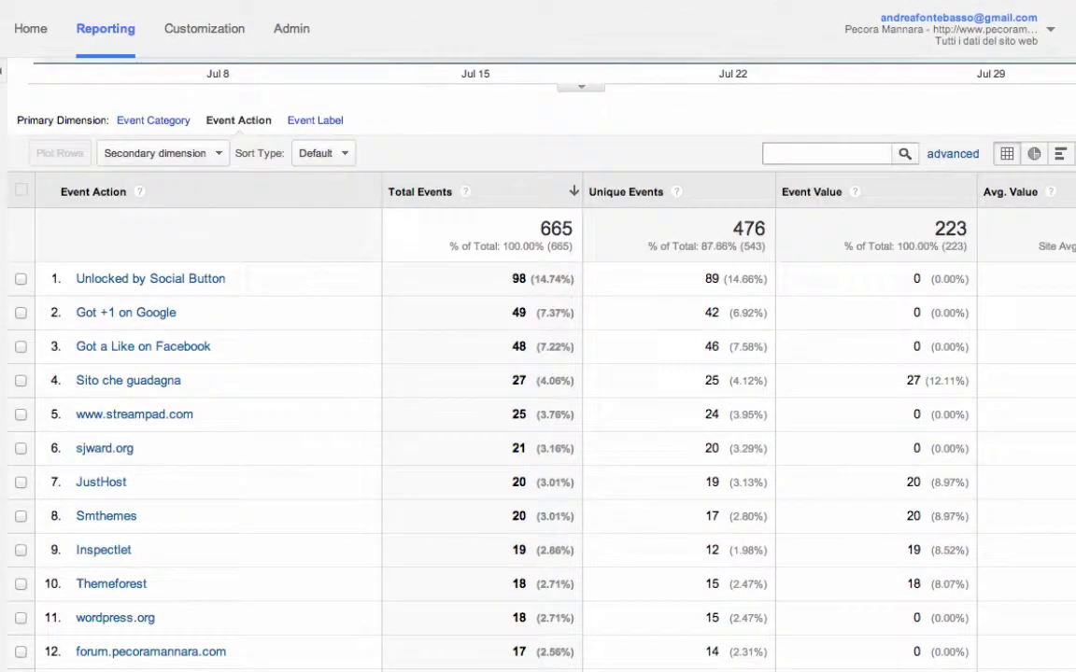
{"action": "scroll", "coordinate": [538, 373], "scroll_direction": "down", "scroll_amount": 1}
{"action": "scroll", "coordinate": [538, 374], "scroll_direction": "down", "scroll_amount": 3}
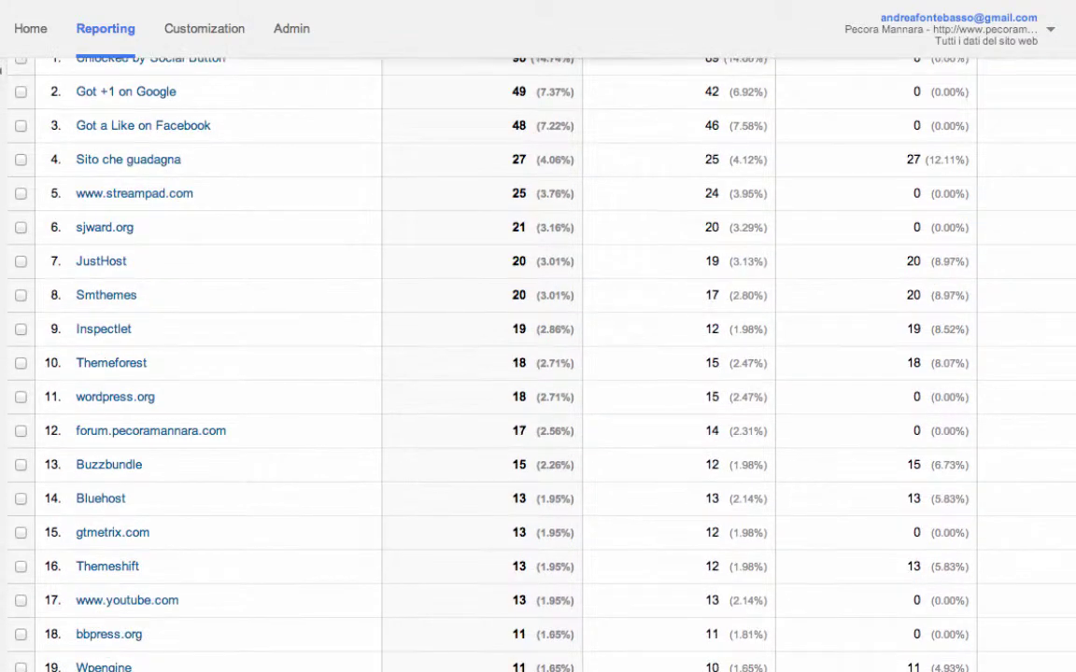
{"action": "scroll", "coordinate": [538, 374], "scroll_direction": "down", "scroll_amount": 5}
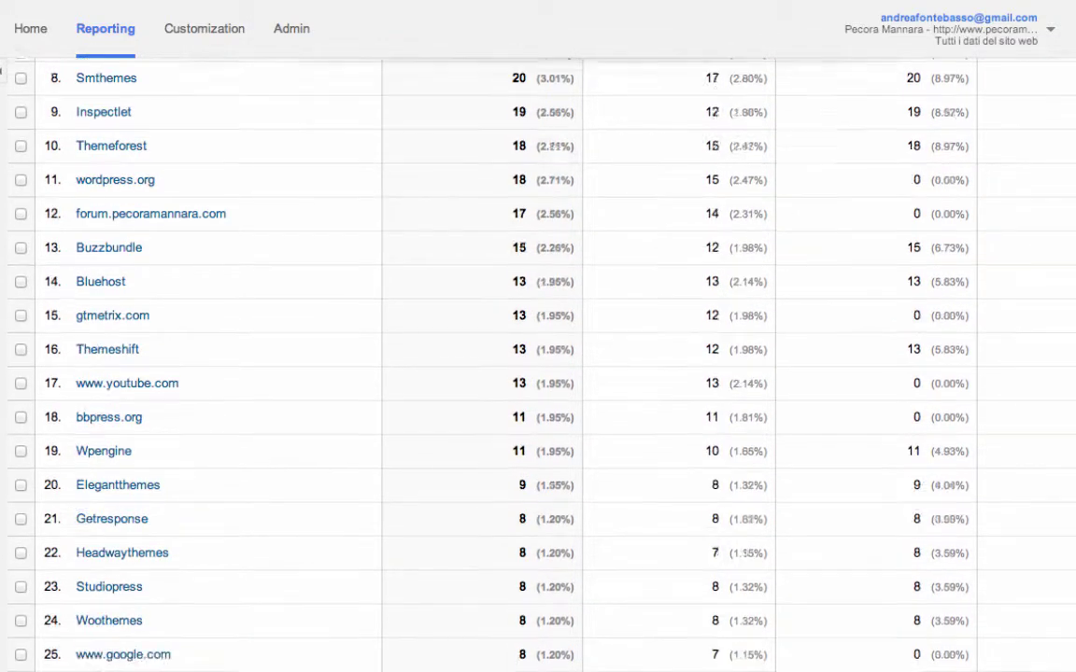
{"action": "scroll", "coordinate": [538, 374], "scroll_direction": "down", "scroll_amount": 1}
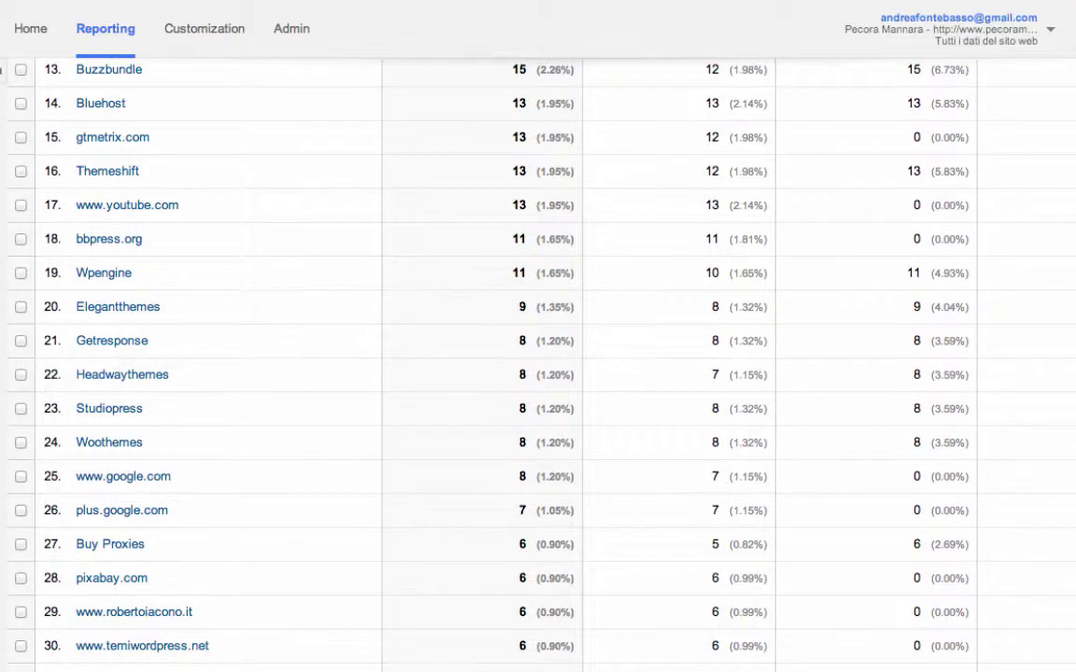
{"action": "scroll", "coordinate": [538, 374], "scroll_direction": "down", "scroll_amount": 6}
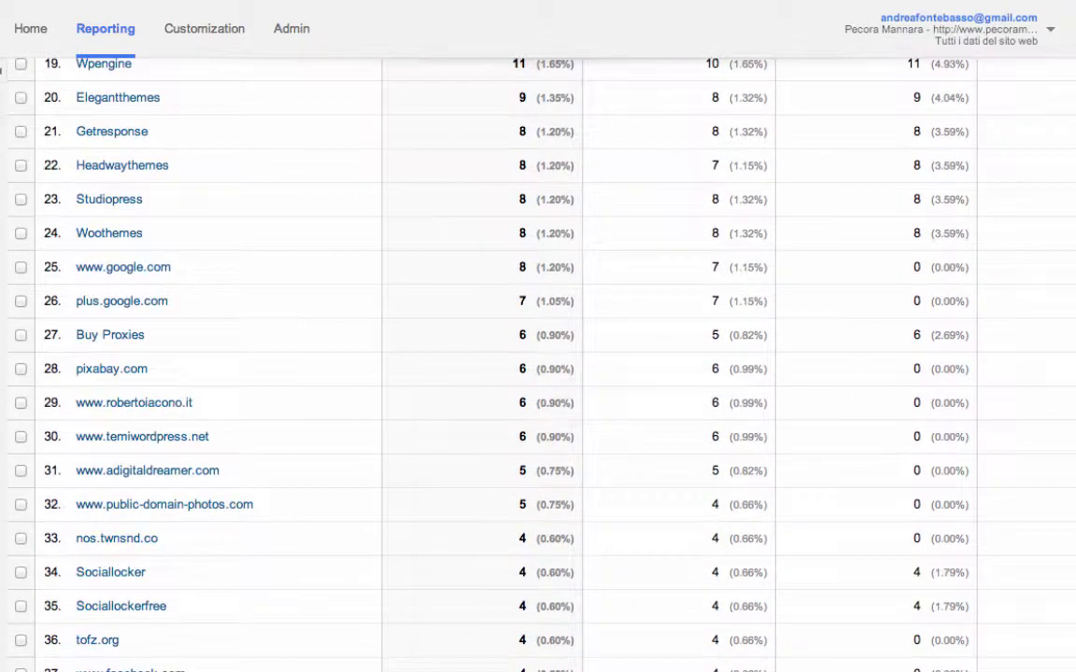
{"action": "scroll", "coordinate": [538, 374], "scroll_direction": "down", "scroll_amount": 4}
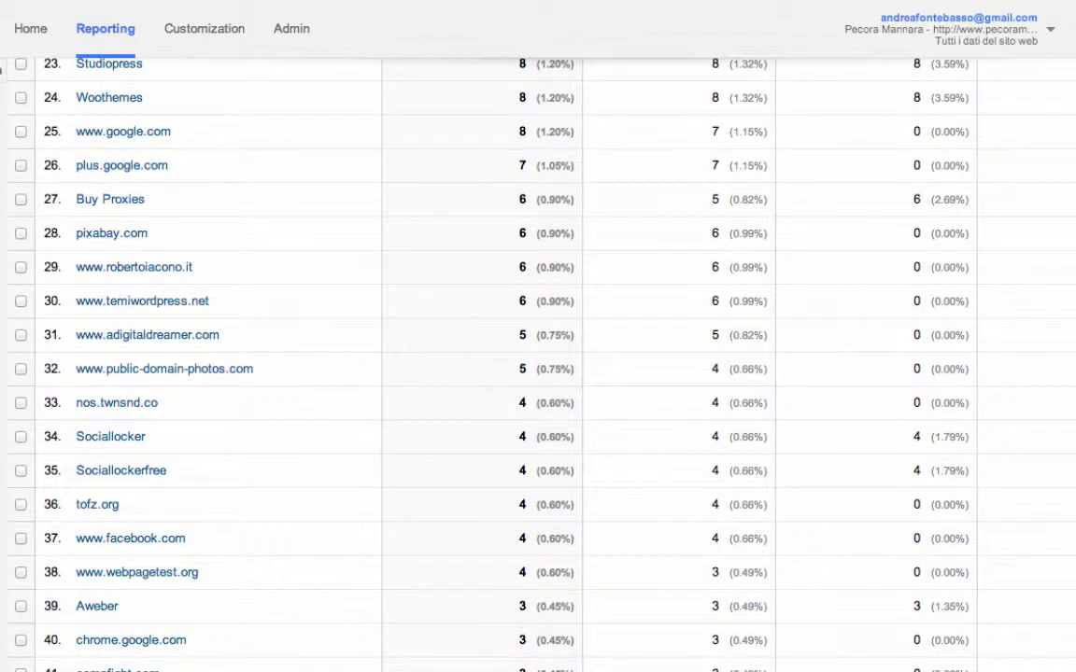
{"action": "scroll", "coordinate": [538, 373], "scroll_direction": "down", "scroll_amount": 1}
{"action": "scroll", "coordinate": [538, 374], "scroll_direction": "down", "scroll_amount": 3}
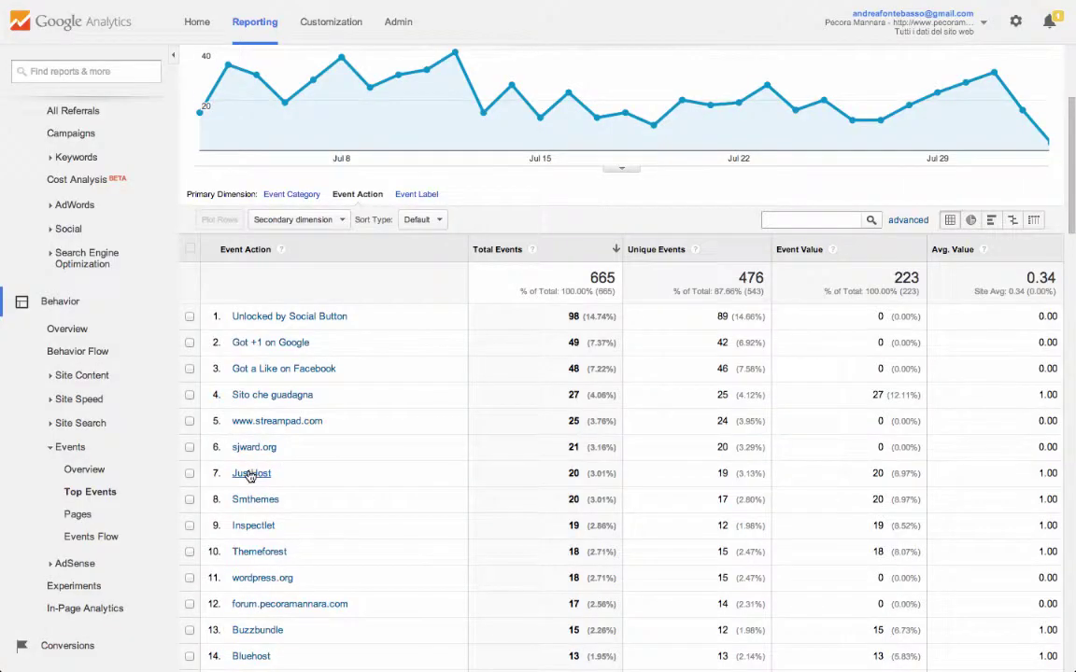
- Open the JustHost event action in the Top Events report and drill into its Affiliate category
{"action": "left_click", "coordinate": [251, 474]}
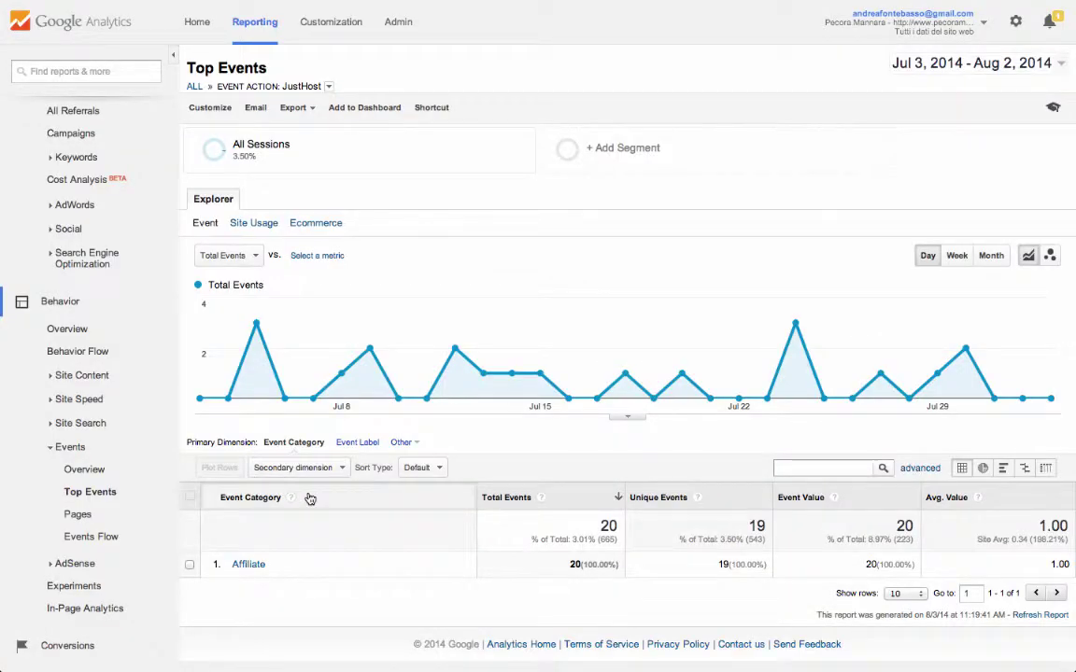
{"action": "left_click", "coordinate": [250, 566]}
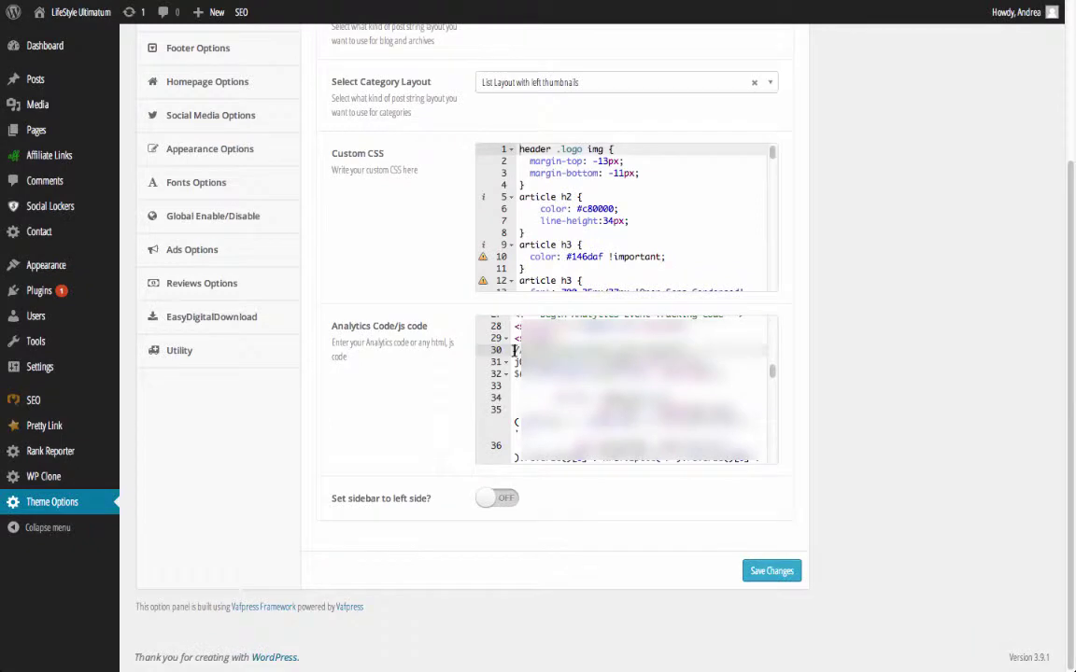
- Examine the event-tracking script in the theme options' Analytics Code/js code field
{"action": "left_click_drag", "start_coordinate": [654, 318], "coordinate": [651, 460]}
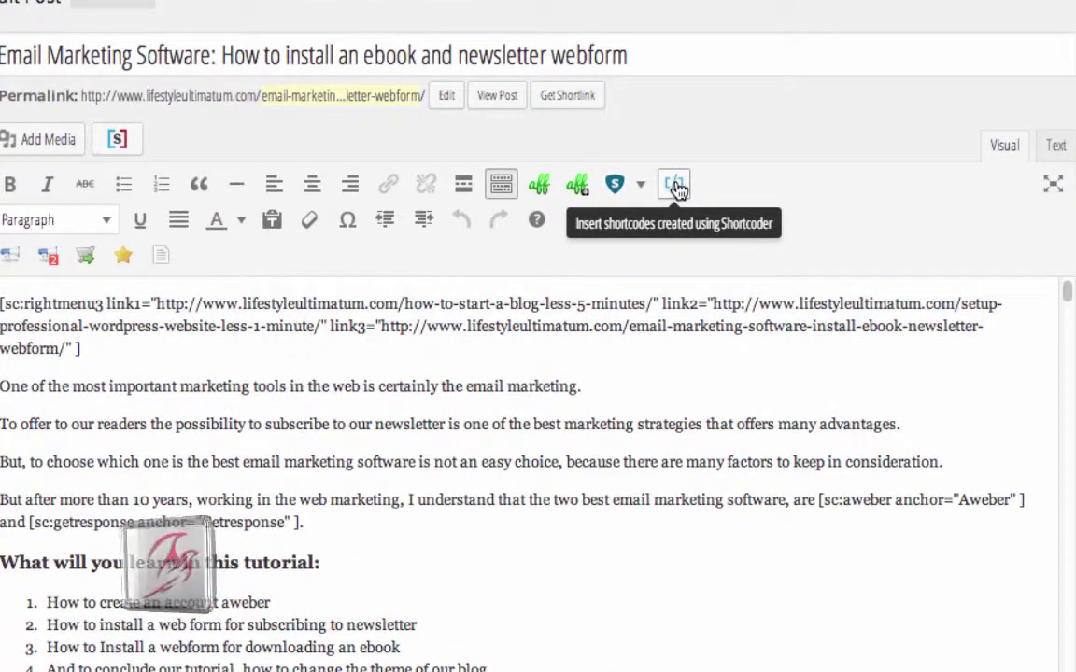
- Review the saved shortcodes available for insertion in the email marketing post, and open the Add Affiliate Link tool
{"action": "left_click", "coordinate": [651, 181]}
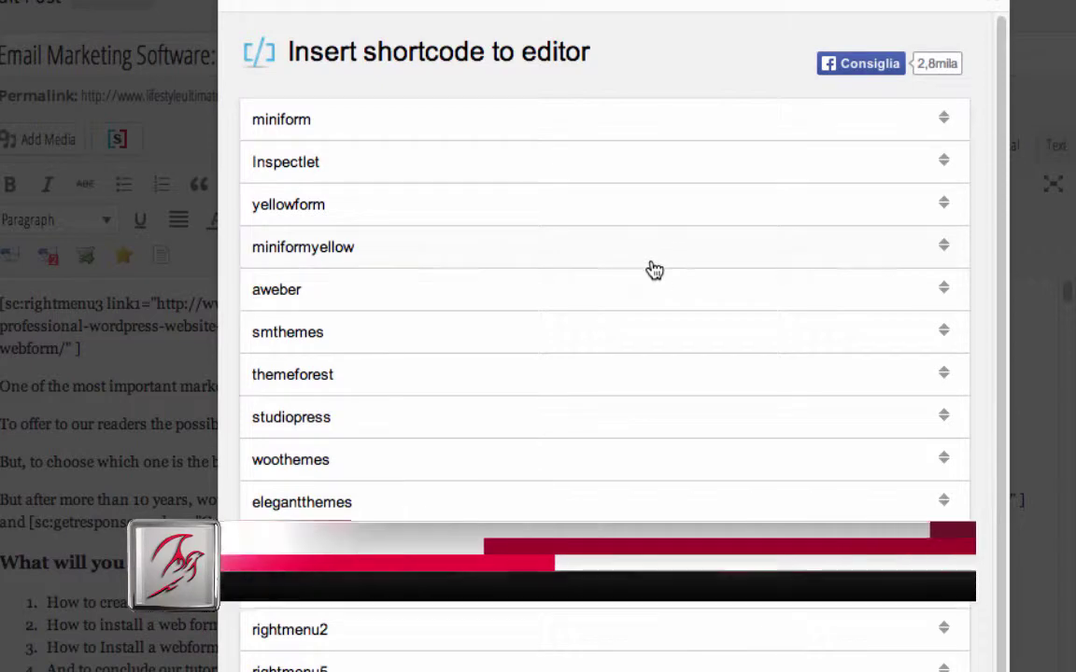
{"action": "scroll", "coordinate": [650, 273], "scroll_direction": "down", "scroll_amount": 2}
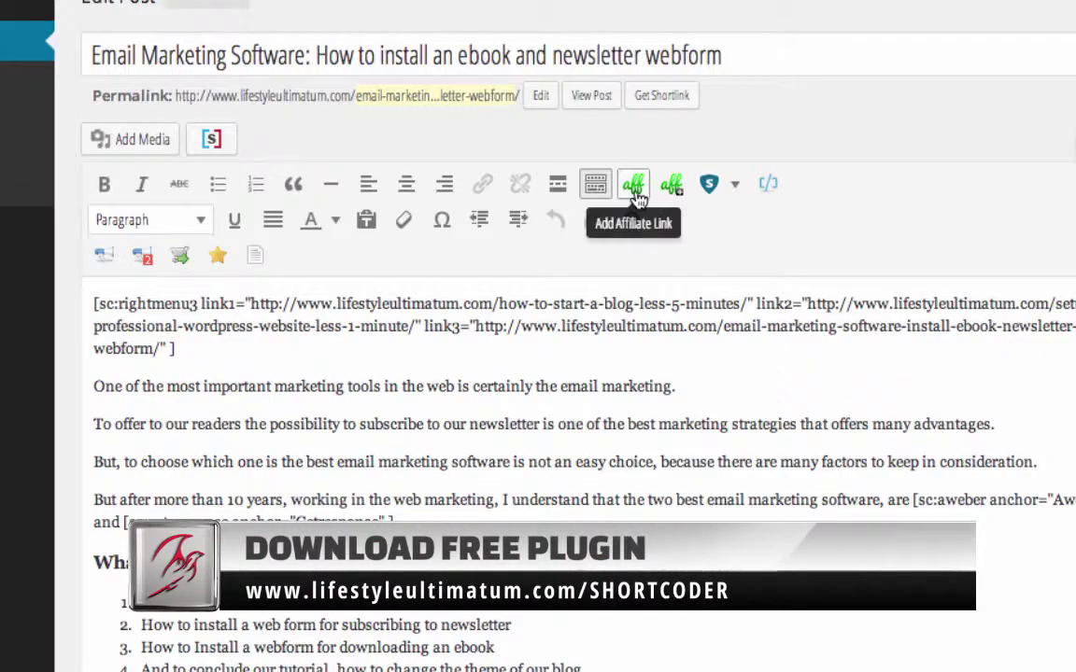
{"action": "left_click", "coordinate": [635, 192]}
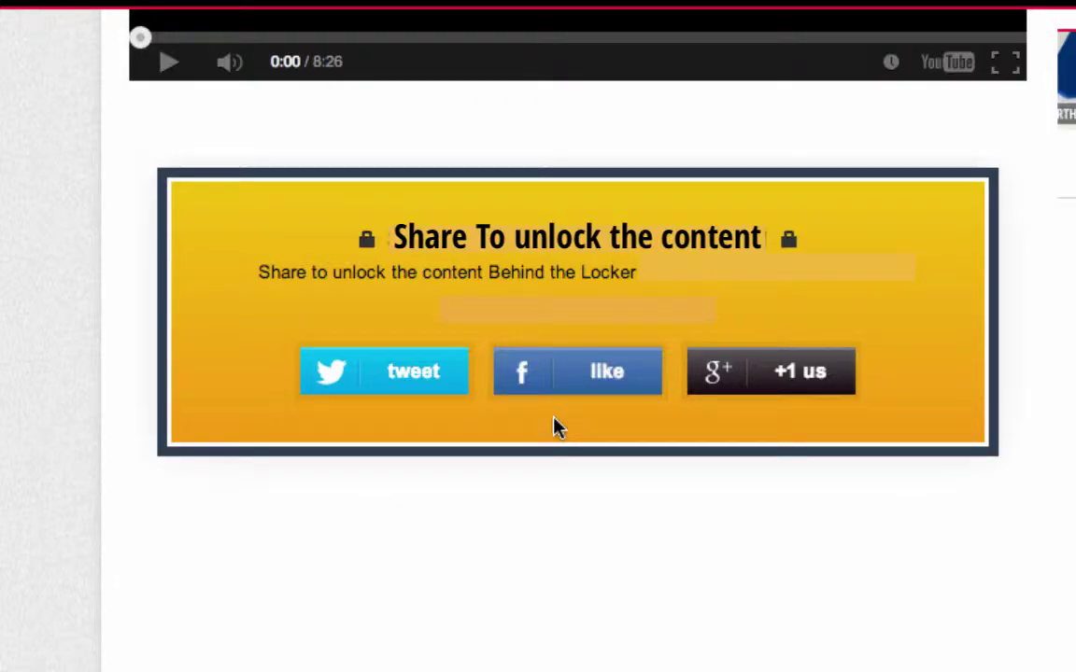
{"action": "left_click", "coordinate": [525, 387]}
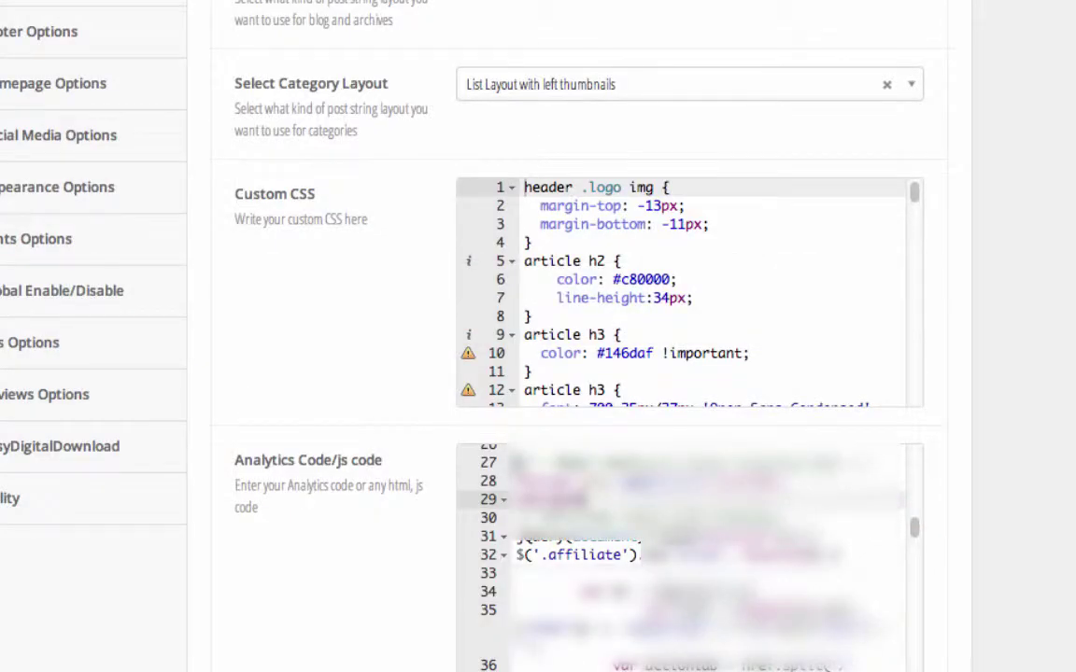
- Select the tracking code in the theme options' Analytics Code/js code field and look through it
{"action": "key", "text": "ctrl+a"}
{"action": "key", "text": "shift+Down"}
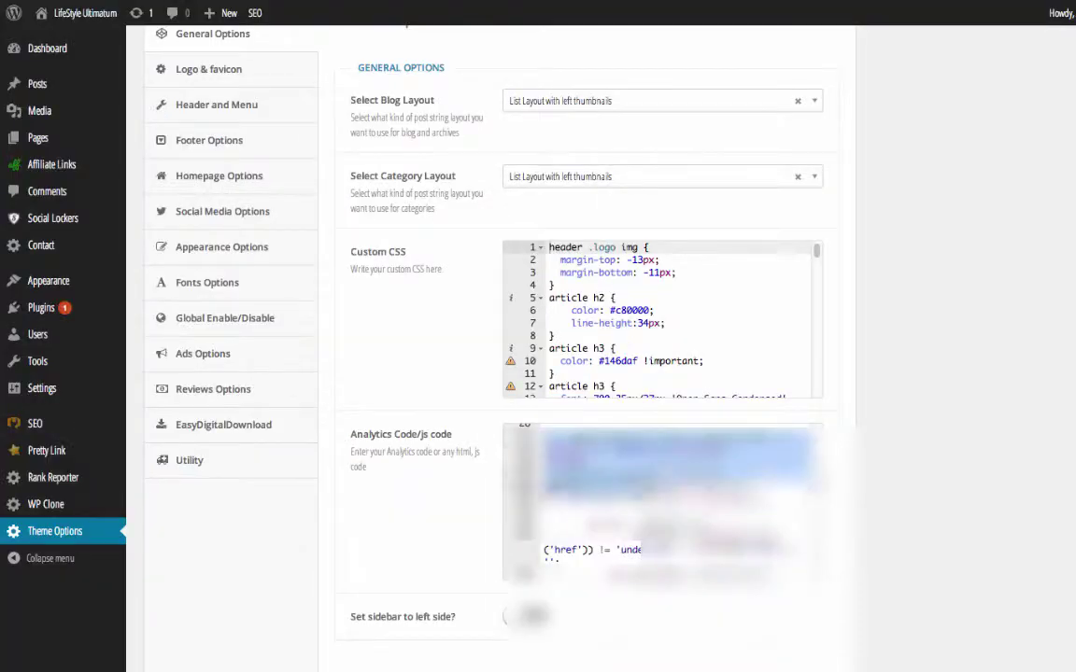
{"action": "scroll", "coordinate": [682, 561], "scroll_direction": "down", "scroll_amount": 4}
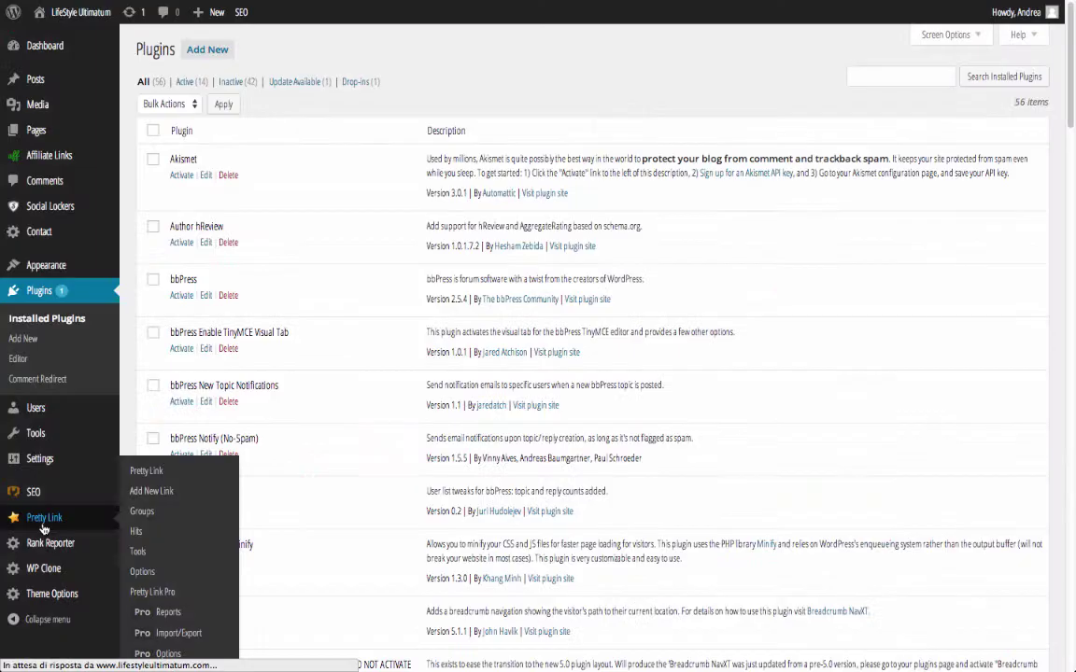
- Open the JustHost entry from the Pretty Link list for editing and check the available redirection types
{"action": "left_click", "coordinate": [146, 471]}
{"action": "scroll", "coordinate": [336, 283], "scroll_direction": "down", "scroll_amount": 5}
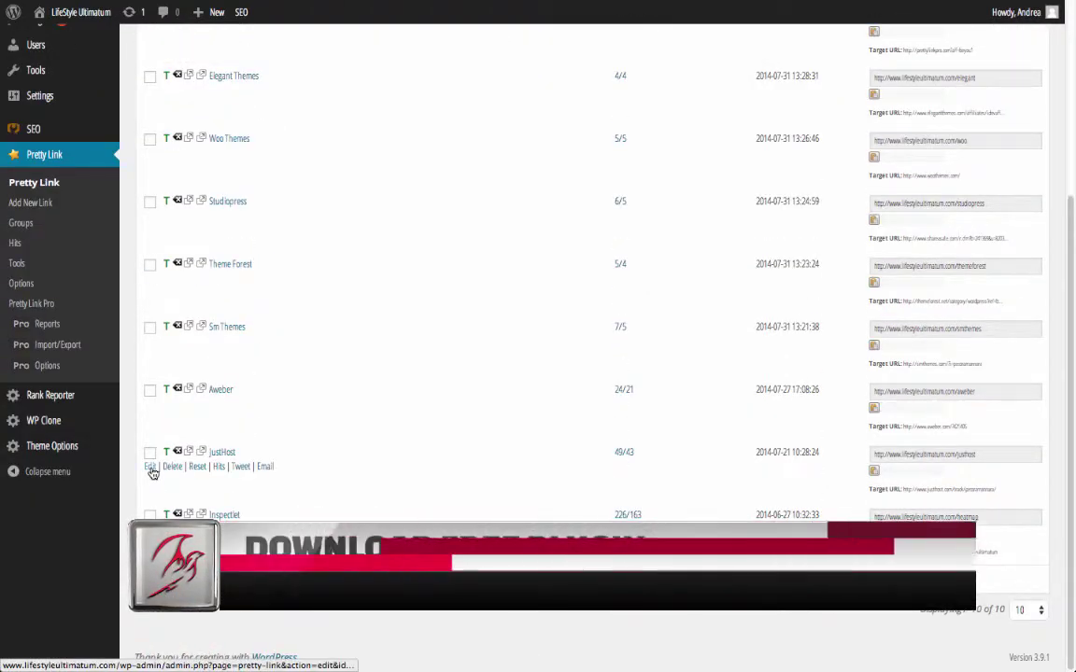
{"action": "left_click", "coordinate": [152, 473]}
{"action": "left_click", "coordinate": [299, 106]}
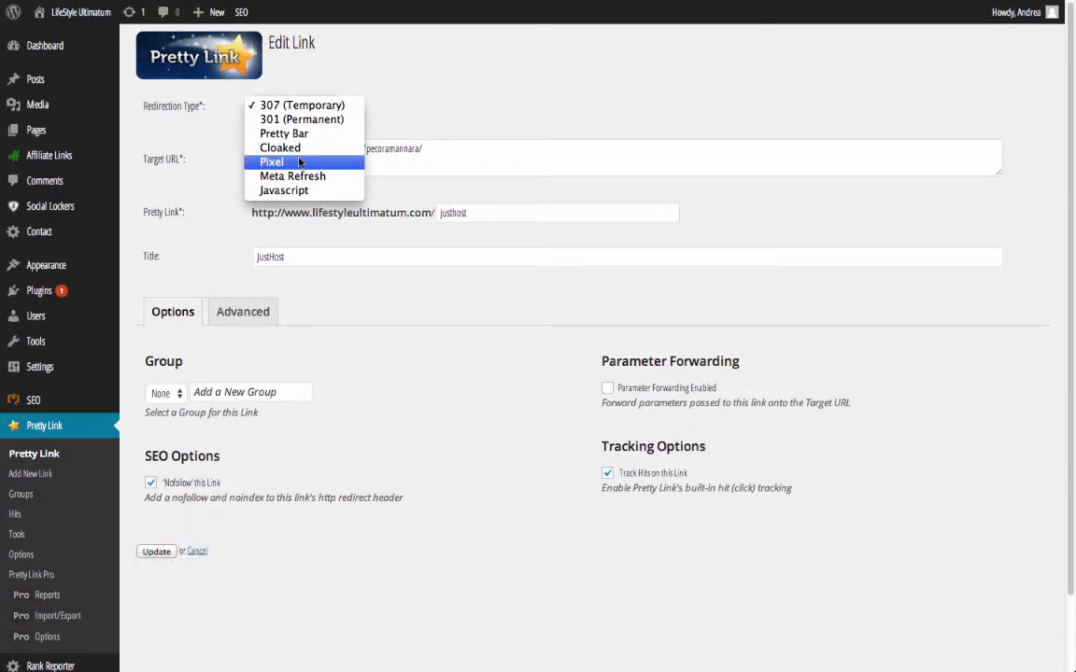
{"action": "left_click", "coordinate": [495, 103]}
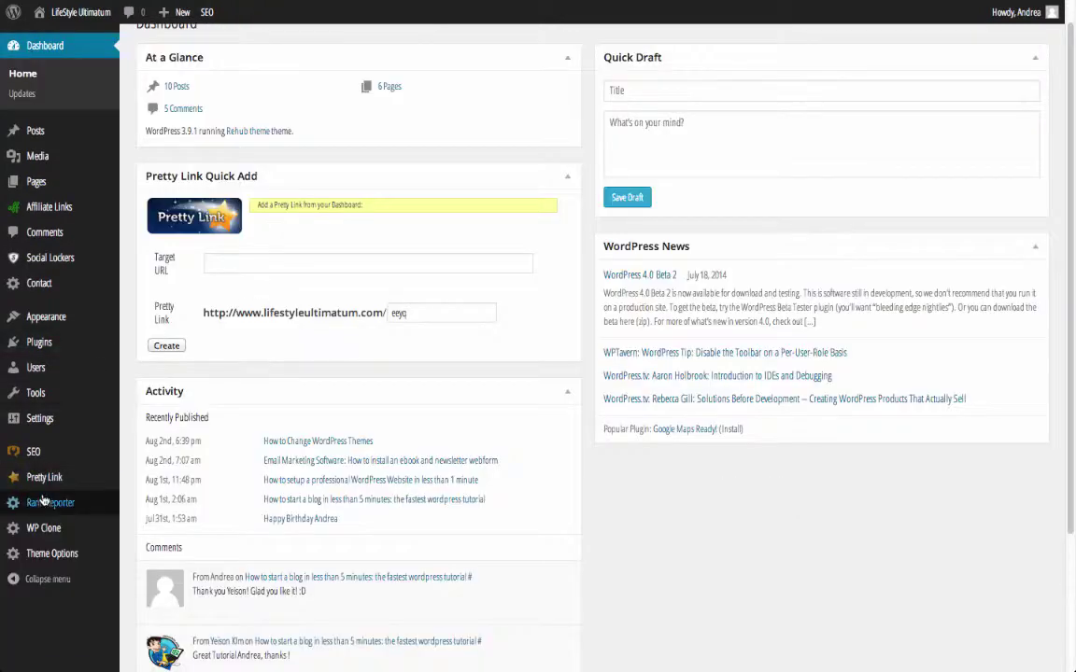
- Start a new Pretty Link with the copied affiliate address as target URL and thirstyaffiliates as its slug
{"action": "mouse_move", "coordinate": [43, 487]}
{"action": "left_click", "coordinate": [160, 498]}
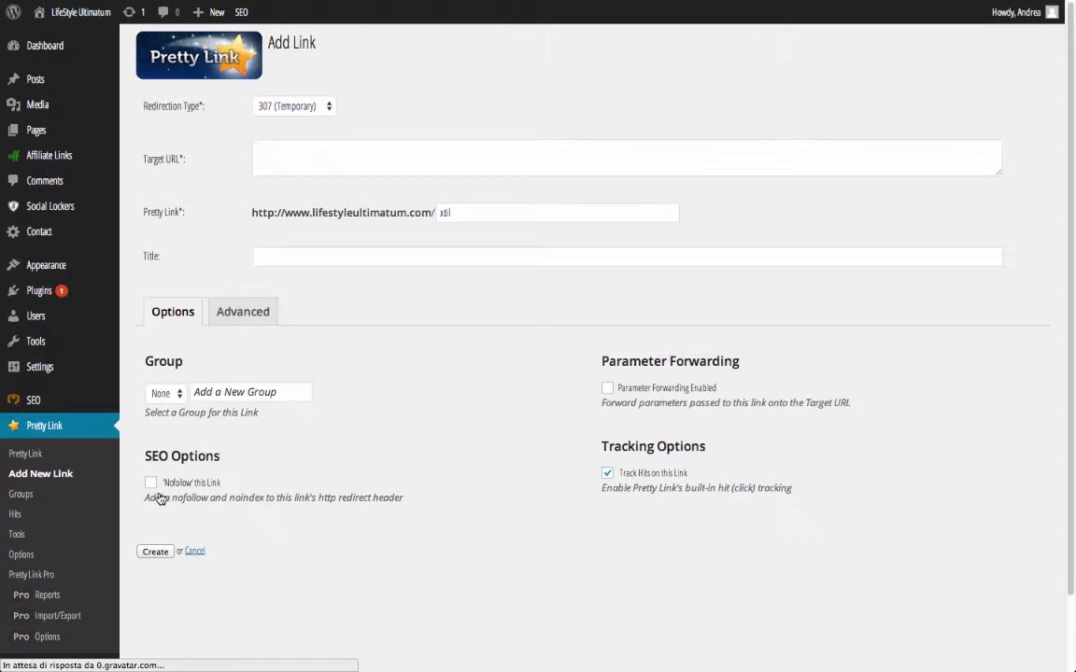
{"action": "left_click", "coordinate": [291, 167]}
{"action": "right_click", "coordinate": [292, 169]}
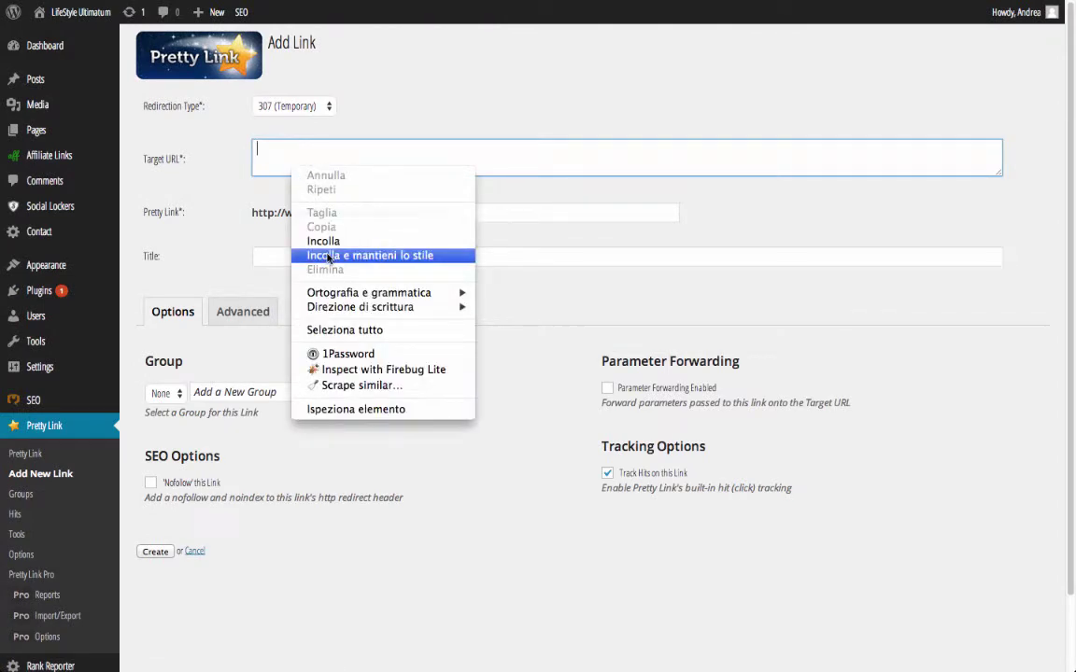
{"action": "left_click", "coordinate": [328, 244]}
{"action": "double_click", "coordinate": [470, 213]}
{"action": "type", "text": "thirstyaffiliates"}
{"action": "left_click", "coordinate": [367, 250]}
{"action": "type", "text": "thirstyaffiliates"}
- Title the link "Thirsty Affiliates Plugin", set it to nofollow, and create it
{"action": "double_click", "coordinate": [261, 256]}
{"action": "type", "text": "Thirsty Affiliates Plugin"}
{"action": "left_click", "coordinate": [387, 320]}
{"action": "left_click", "coordinate": [151, 483]}
{"action": "left_click", "coordinate": [155, 552]}
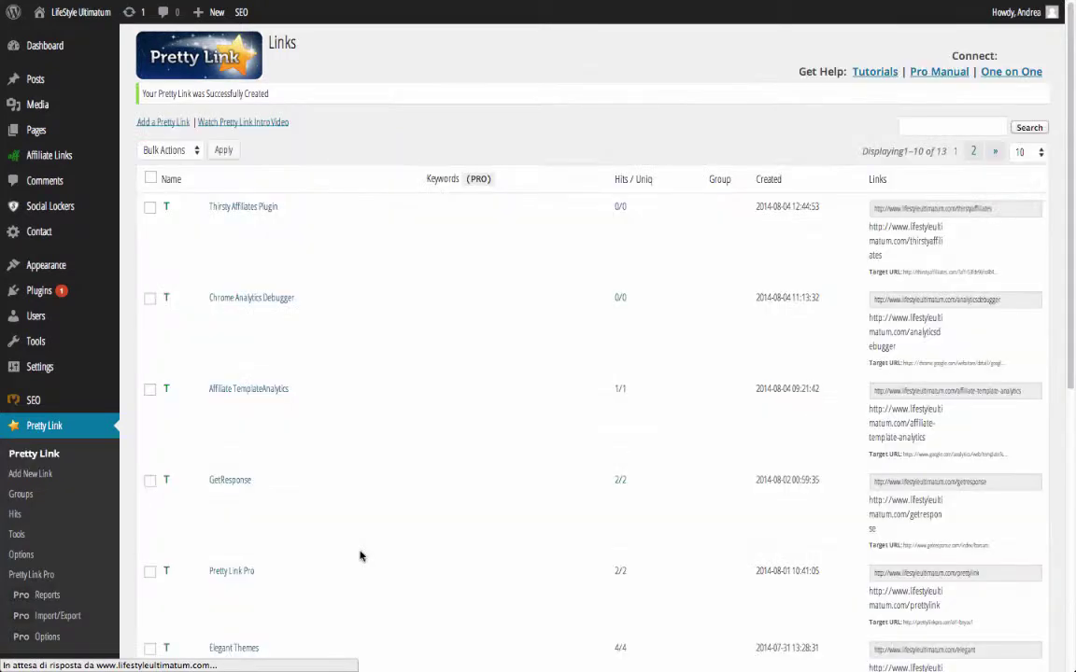
- Copy the short URL of the Thirsty Affiliates Plugin link from the Pretty Link list
{"action": "left_click", "coordinate": [988, 211]}
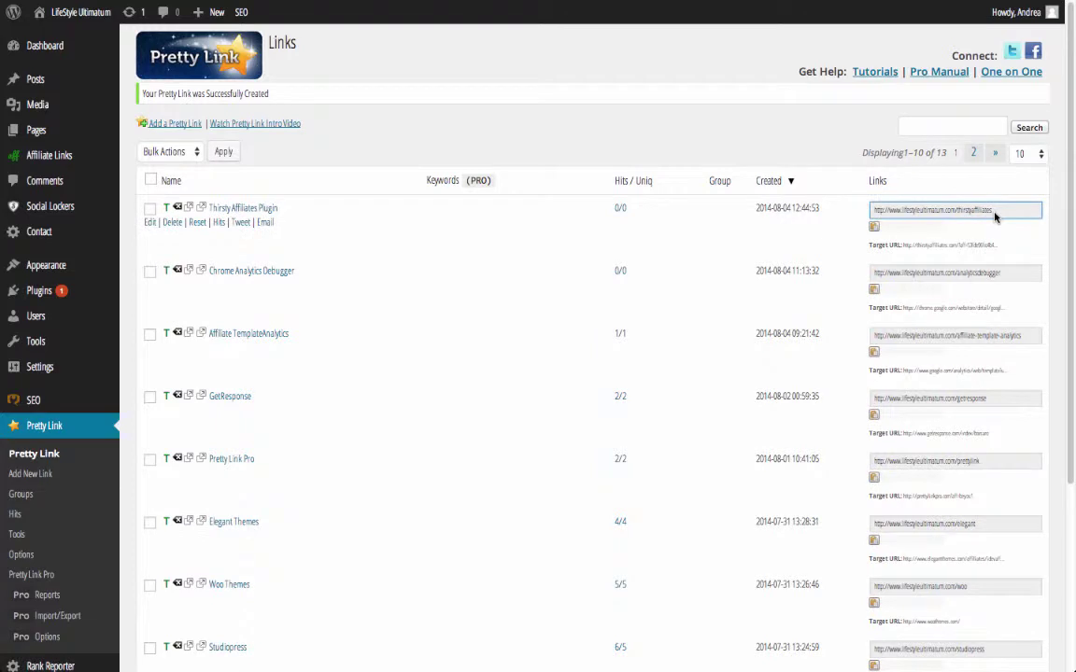
{"action": "right_click", "coordinate": [984, 215]}
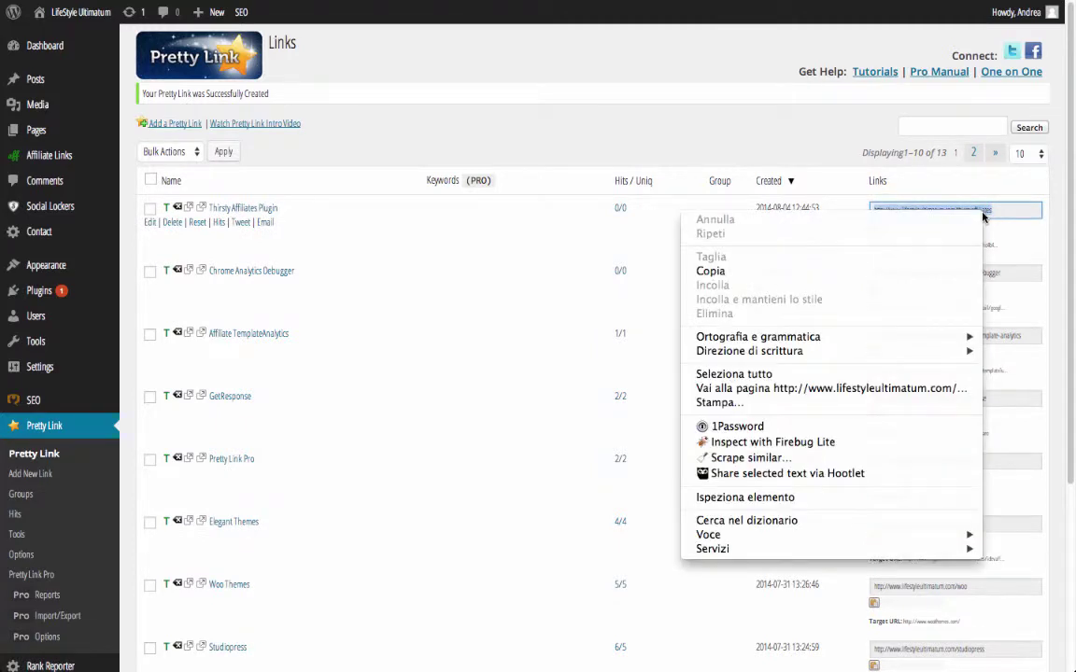
{"action": "left_click", "coordinate": [723, 273]}
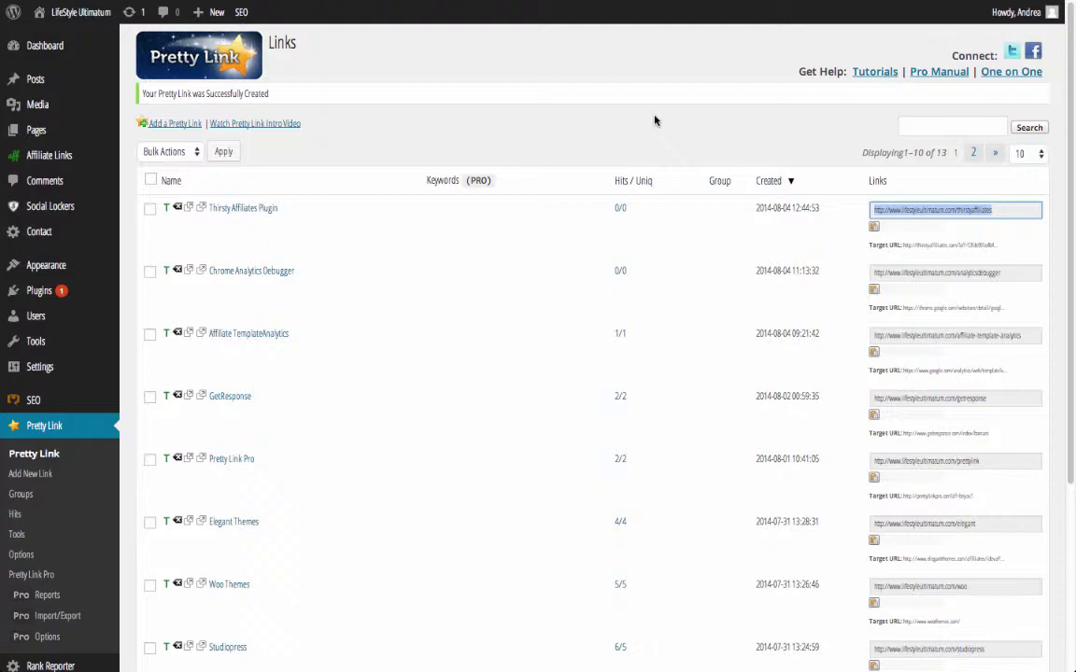
- Open the Shortcoder settings and review the Inspectlet shortcode's title and affiliate link code
{"action": "scroll", "coordinate": [655, 120], "scroll_direction": "down", "scroll_amount": 5}
{"action": "mouse_move", "coordinate": [40, 115]}
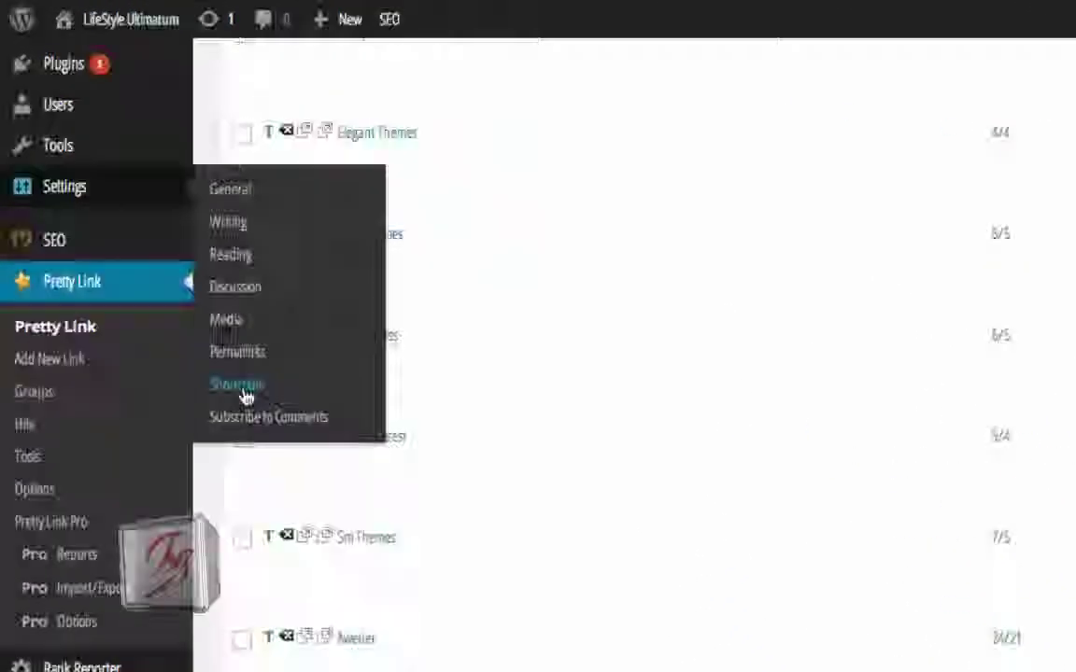
{"action": "left_click", "coordinate": [238, 385]}
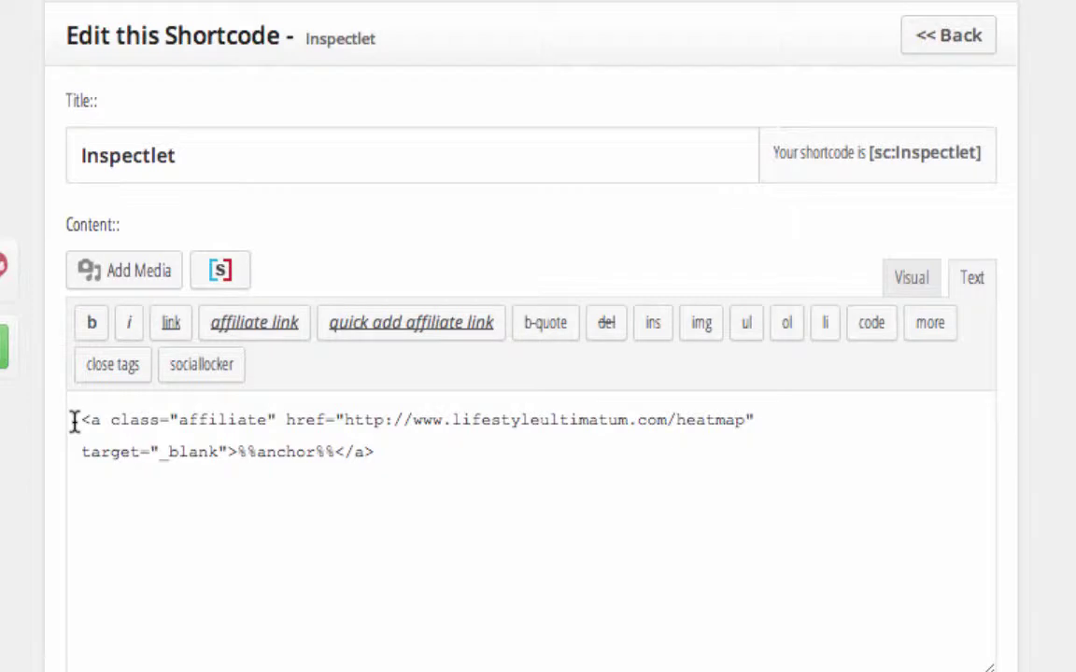
{"action": "left_click_drag", "start_coordinate": [177, 156], "coordinate": [75, 157]}
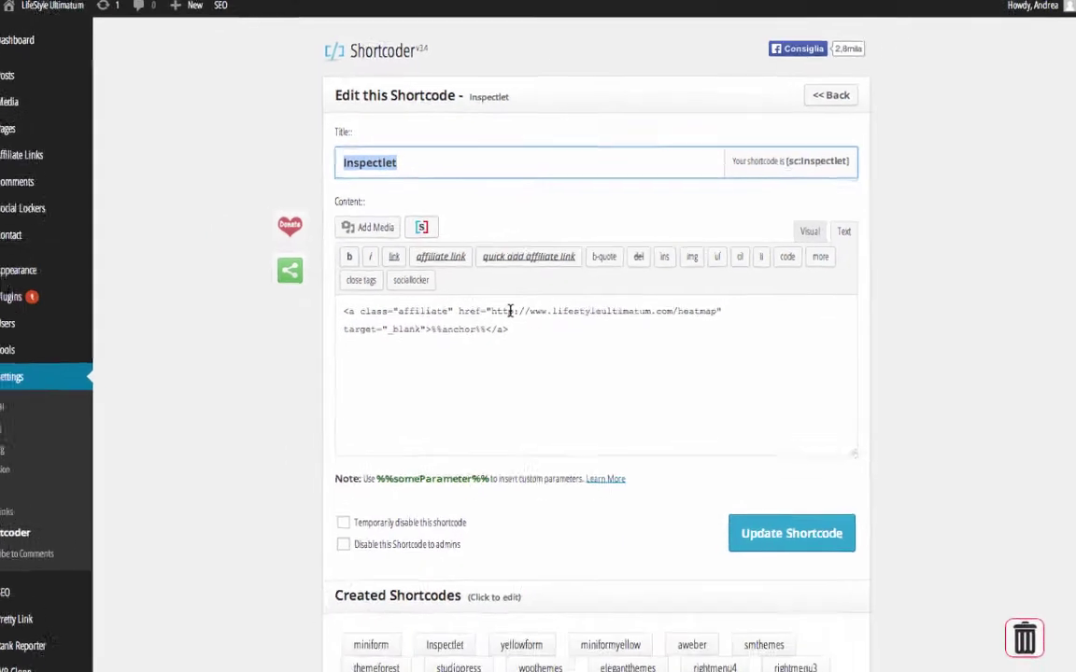
{"action": "left_click", "coordinate": [569, 378]}
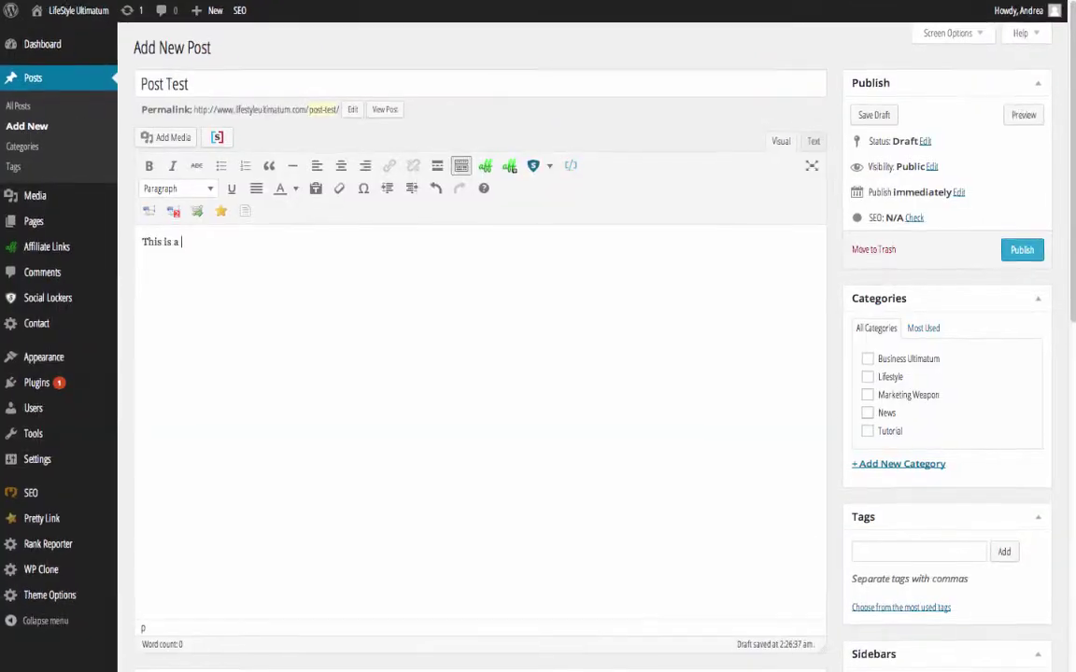
- Complete the post text with "tracked link:" and the Inspectlet shortcode using anchor "click here to go to inspectlet", and preview the post
{"action": "type", "text": "tracked link:"}
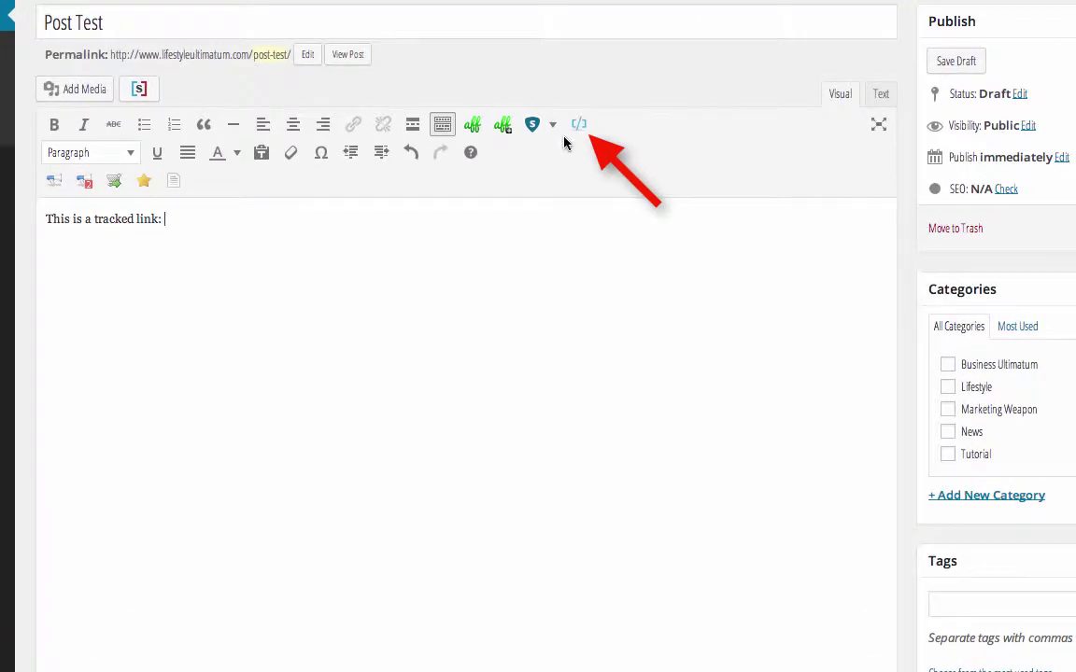
{"action": "left_click", "coordinate": [571, 166]}
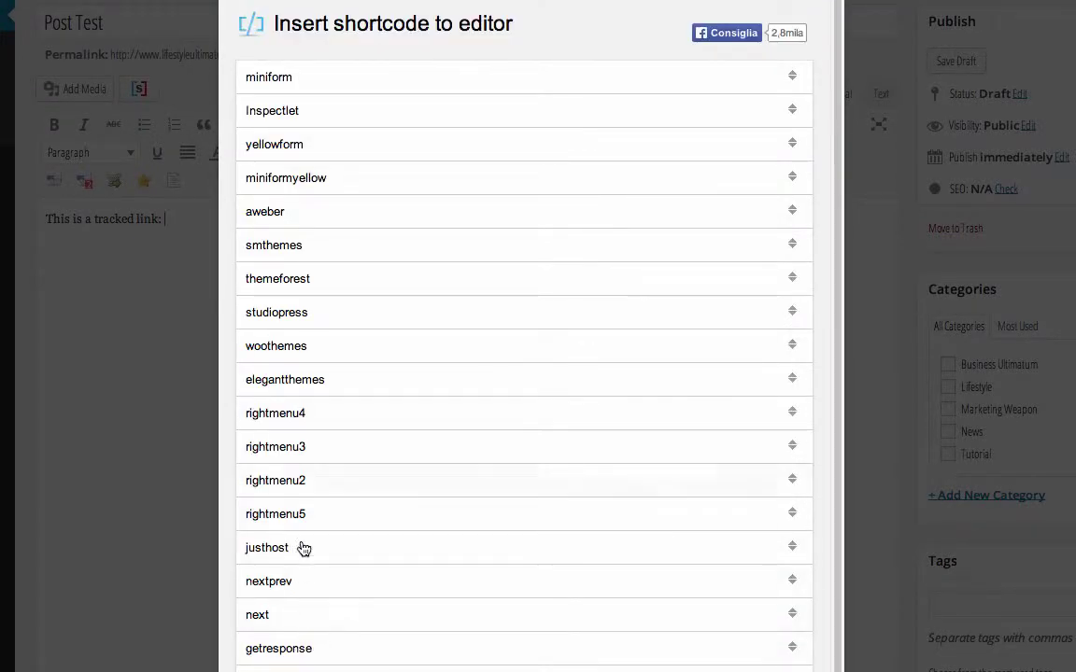
{"action": "left_click", "coordinate": [291, 114]}
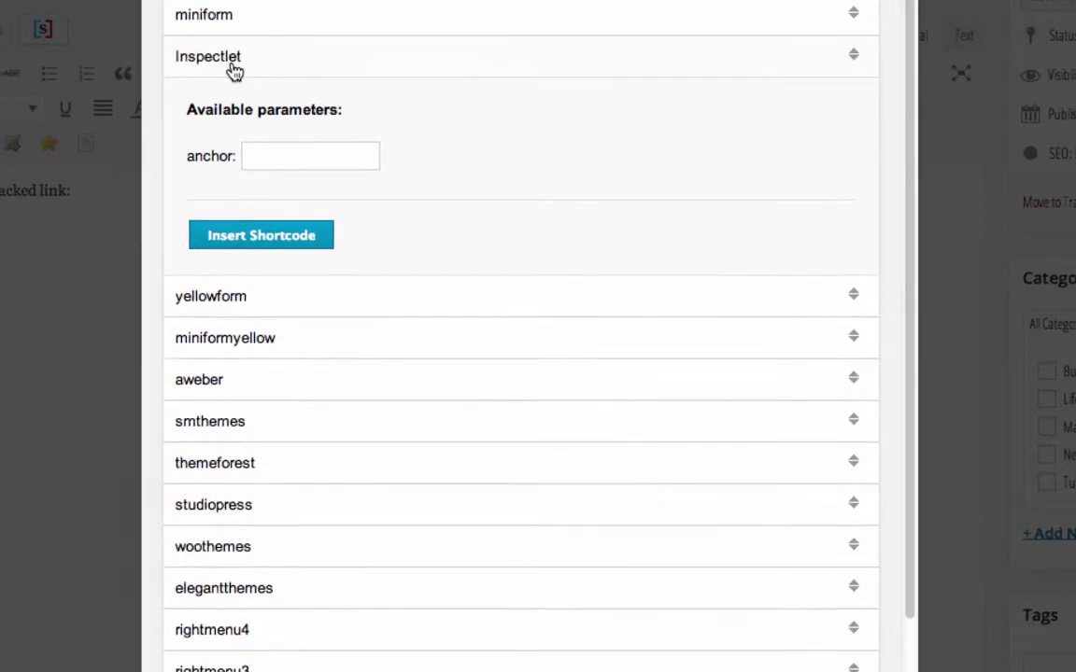
{"action": "left_click", "coordinate": [324, 172]}
{"action": "type", "text": "click here to go to"}
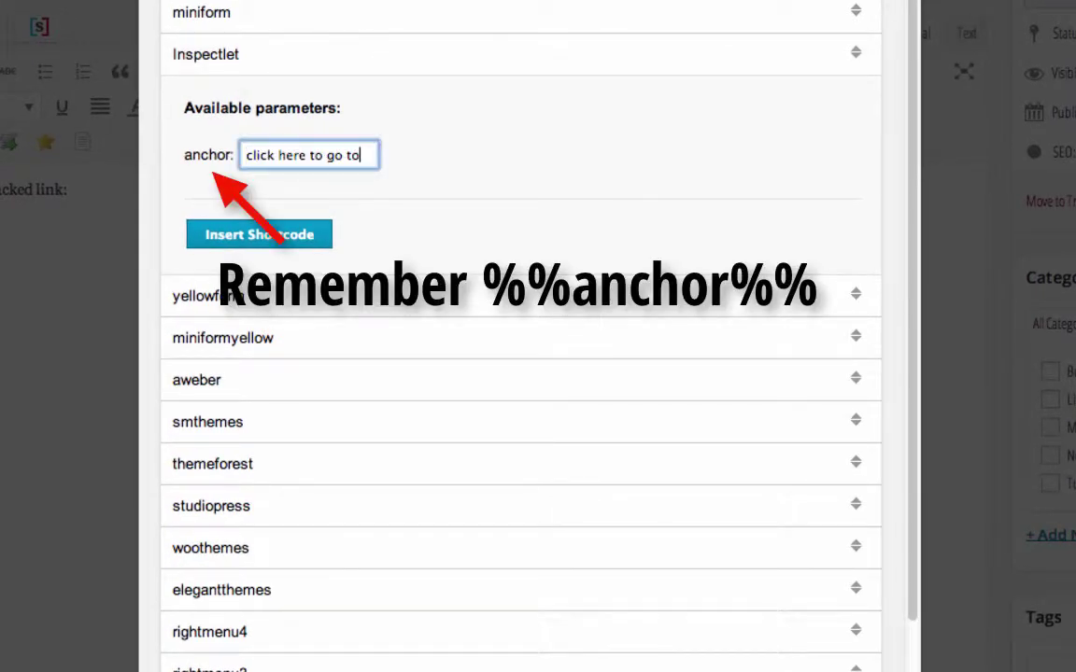
{"action": "type", "text": " inspectlet"}
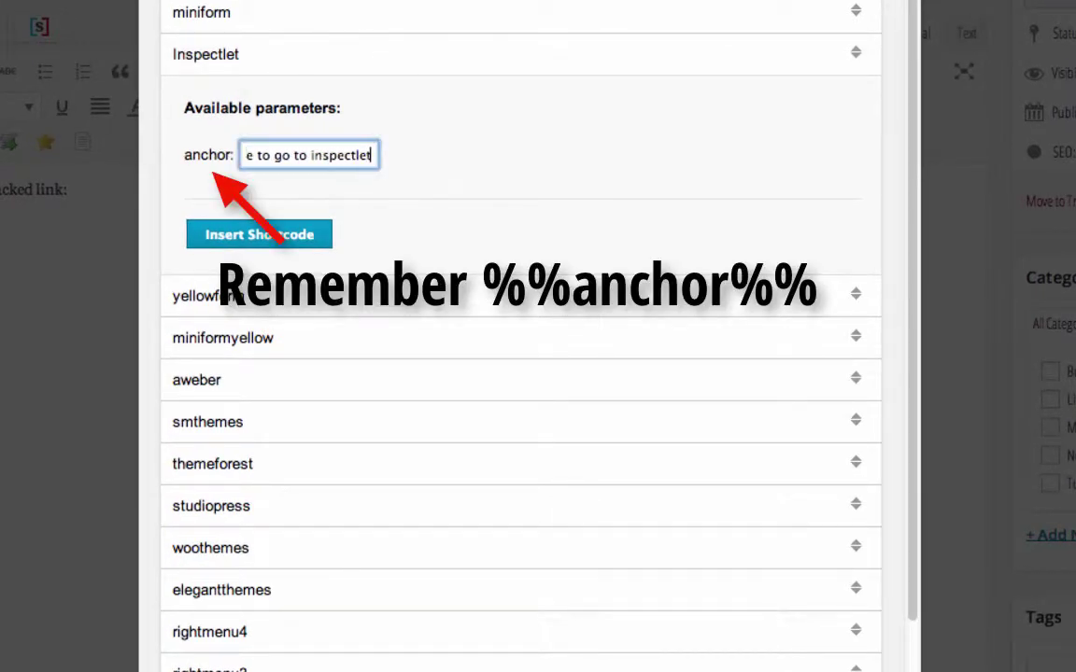
{"action": "left_click", "coordinate": [229, 233]}
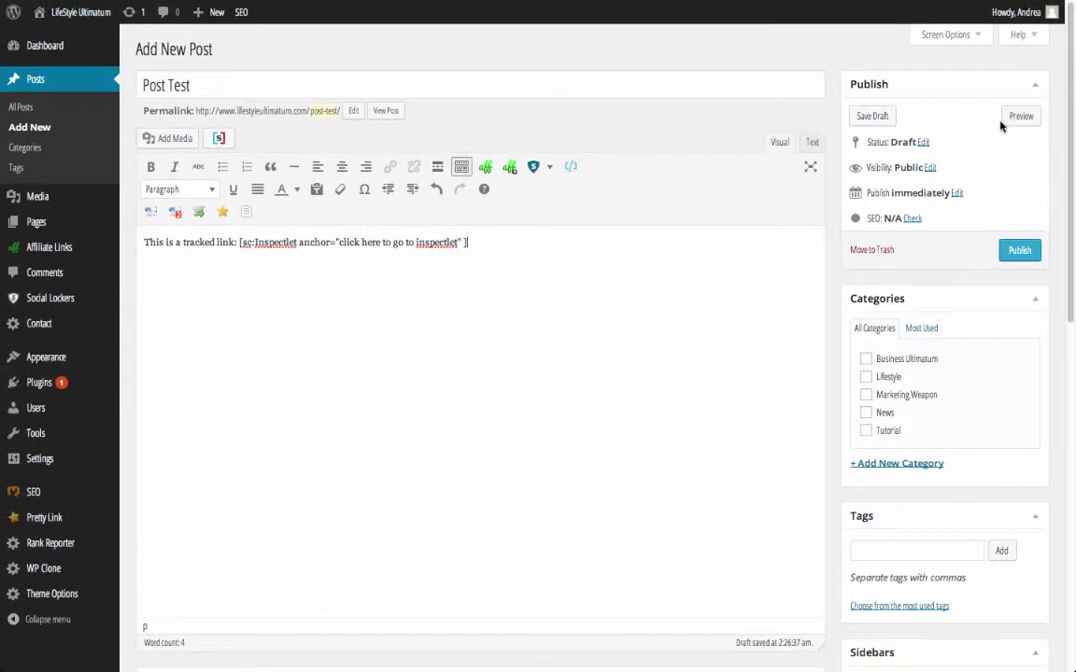
{"action": "left_click", "coordinate": [1018, 117]}
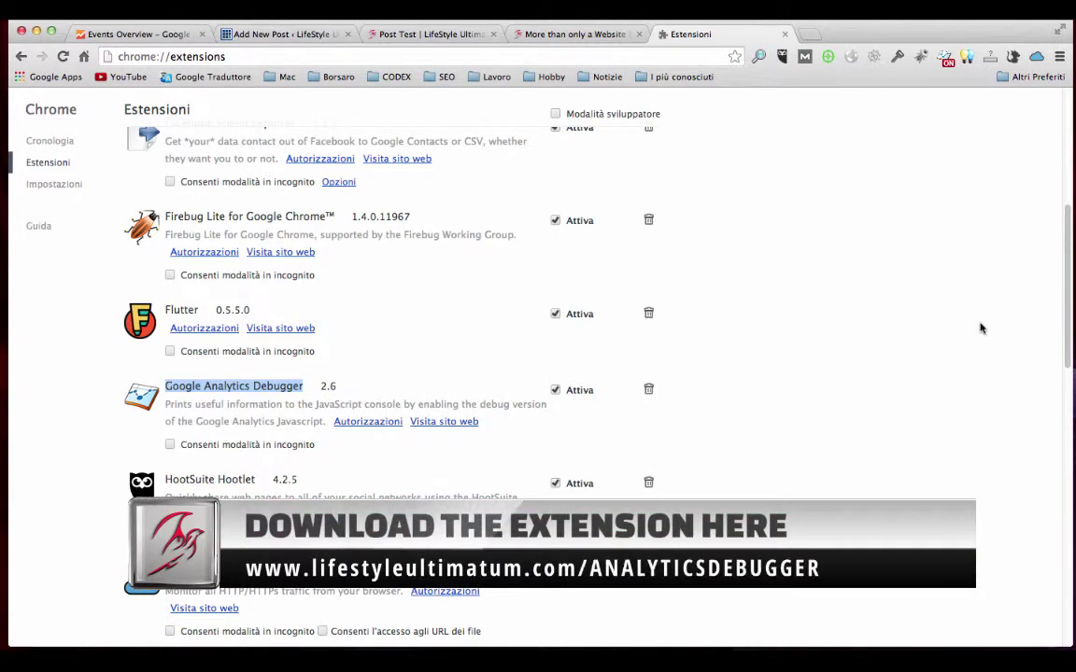
- Open the browser's extension list from its preferences and locate the Google Analytics Debugger extension
{"action": "left_click", "coordinate": [65, 9]}
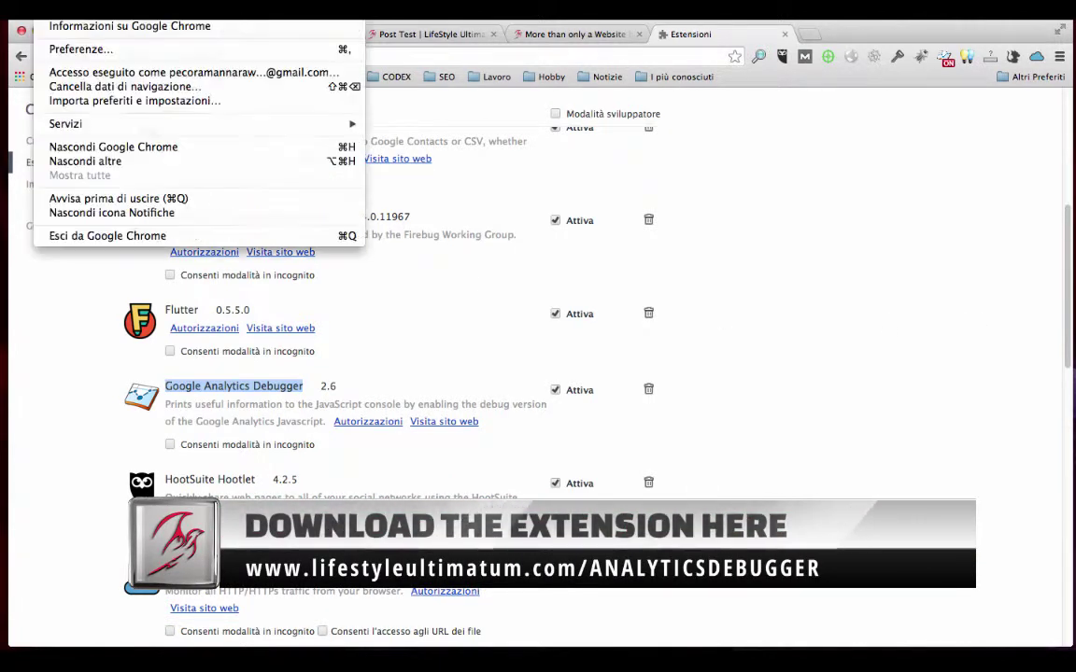
{"action": "left_click", "coordinate": [75, 50]}
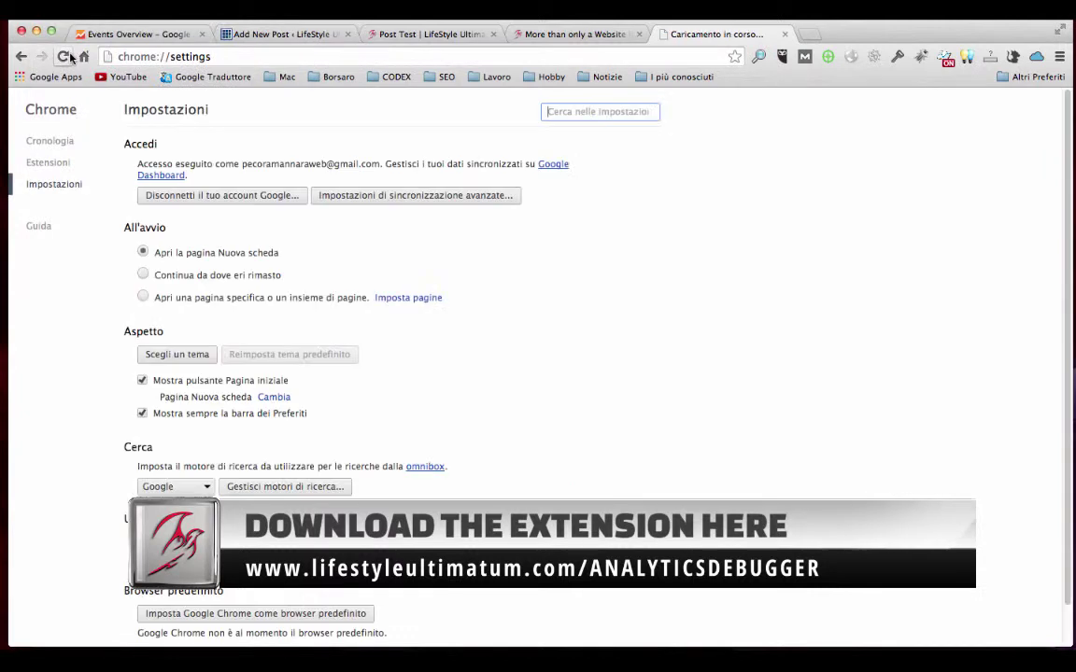
{"action": "left_click", "coordinate": [48, 163]}
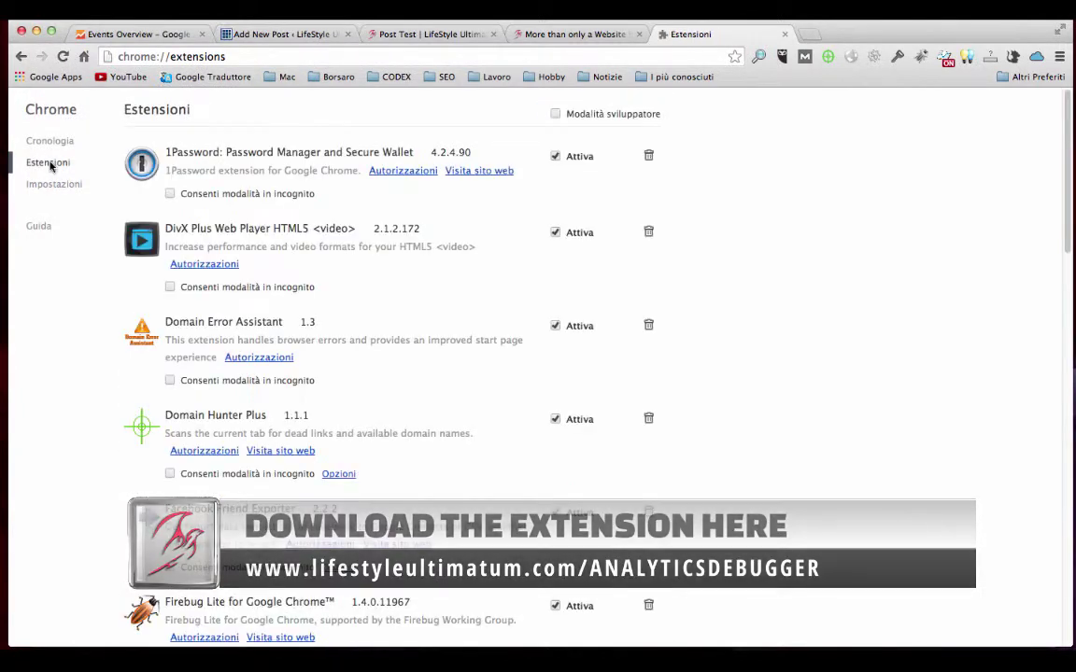
{"action": "scroll", "coordinate": [329, 319], "scroll_direction": "down", "scroll_amount": 5}
{"action": "left_click_drag", "start_coordinate": [165, 361], "coordinate": [305, 365]}
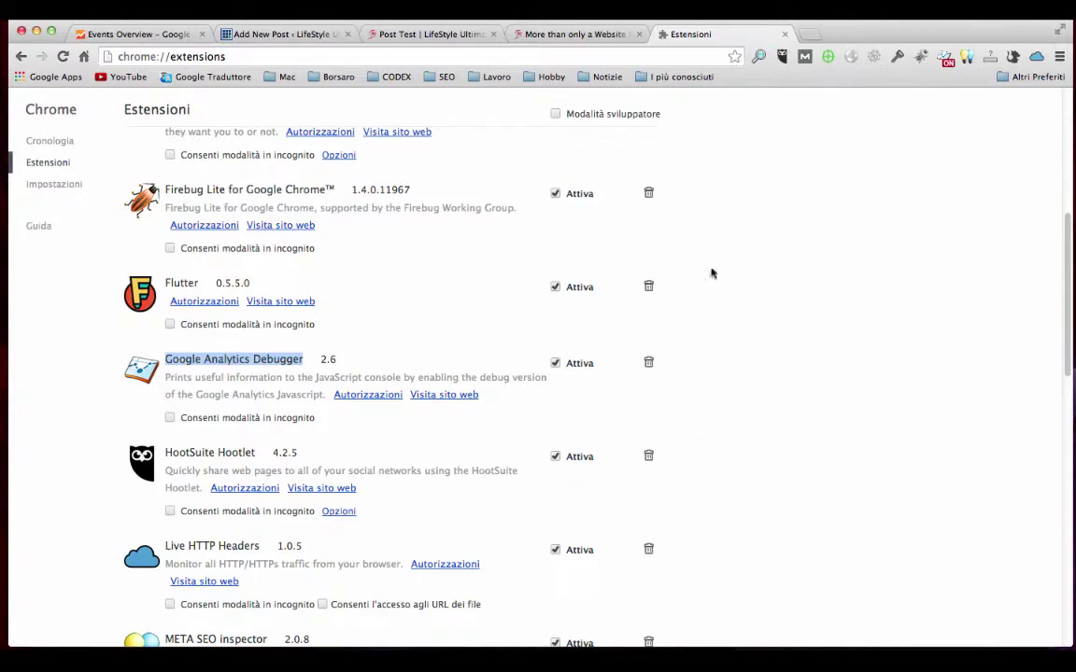
- Inspect the tracked link's code in the Post Test preview, and open an emptied developer console
{"action": "left_click", "coordinate": [376, 35]}
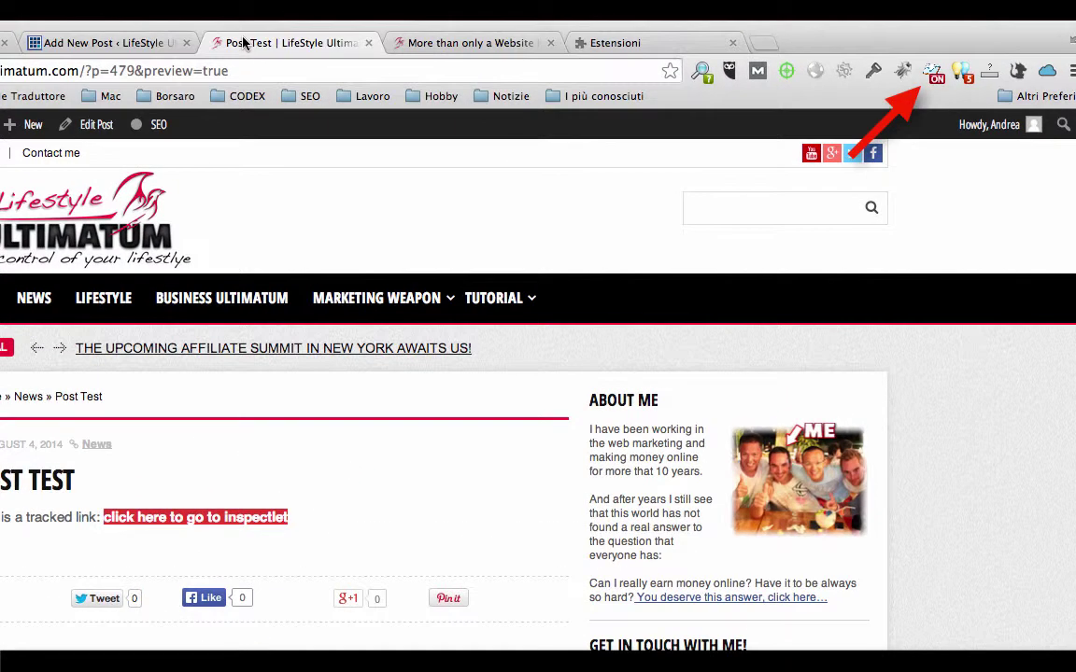
{"action": "left_click", "coordinate": [406, 491]}
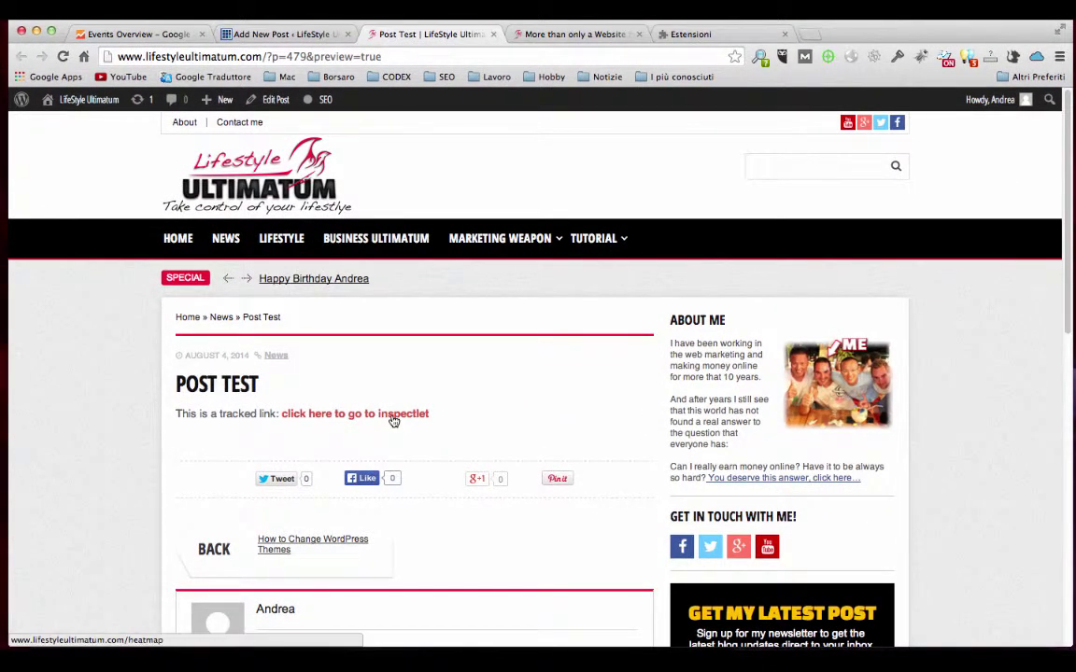
{"action": "right_click", "coordinate": [392, 419]}
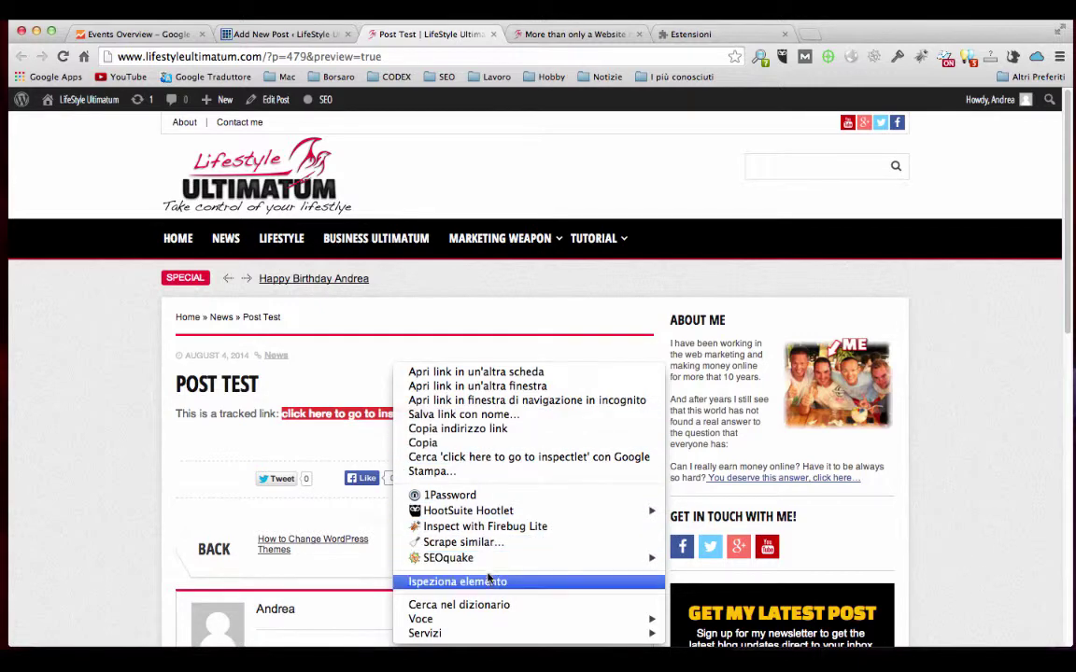
{"action": "left_click", "coordinate": [486, 581]}
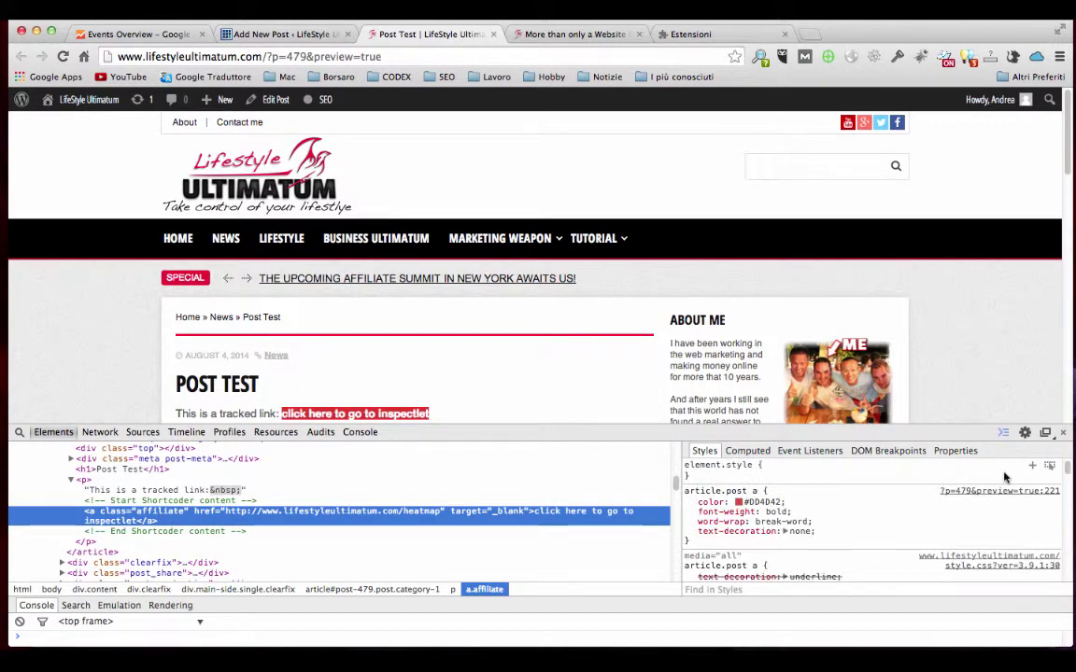
{"action": "left_click", "coordinate": [361, 433]}
{"action": "left_click", "coordinate": [18, 451]}
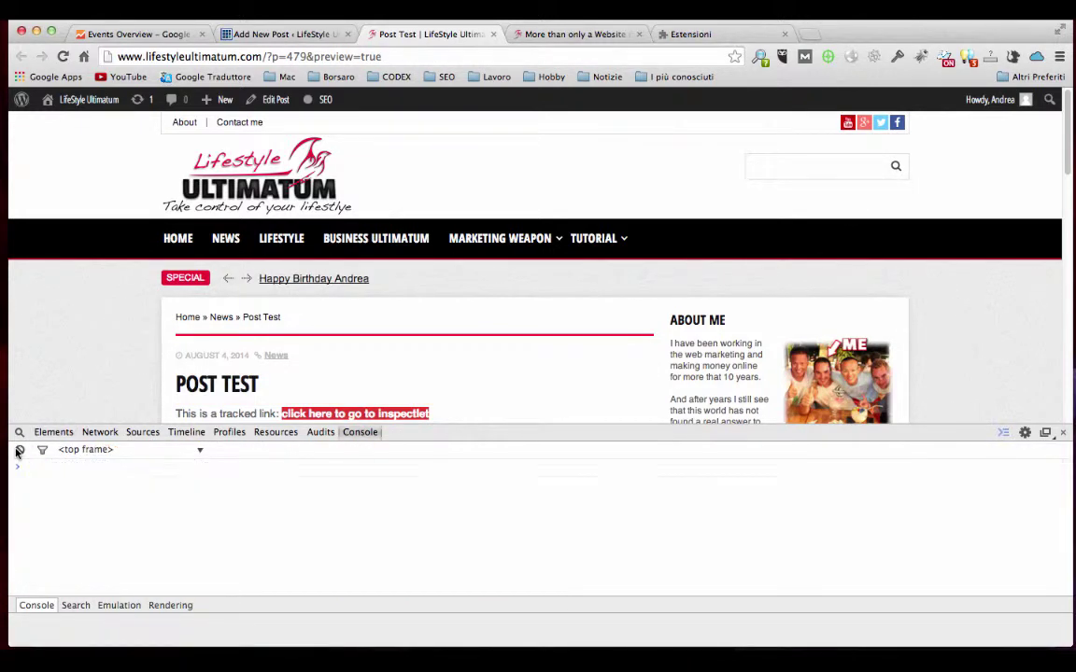
- Follow the tracked link in the Post Test preview and examine the analytics event logged in the console
{"action": "left_click", "coordinate": [374, 414]}
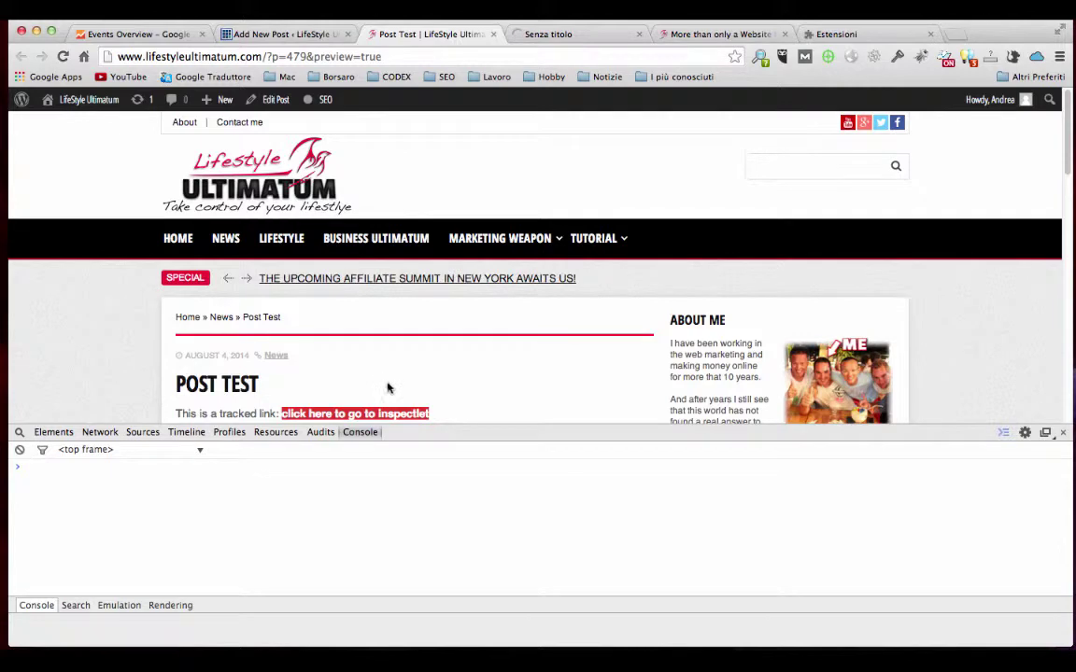
{"action": "left_click", "coordinate": [379, 415]}
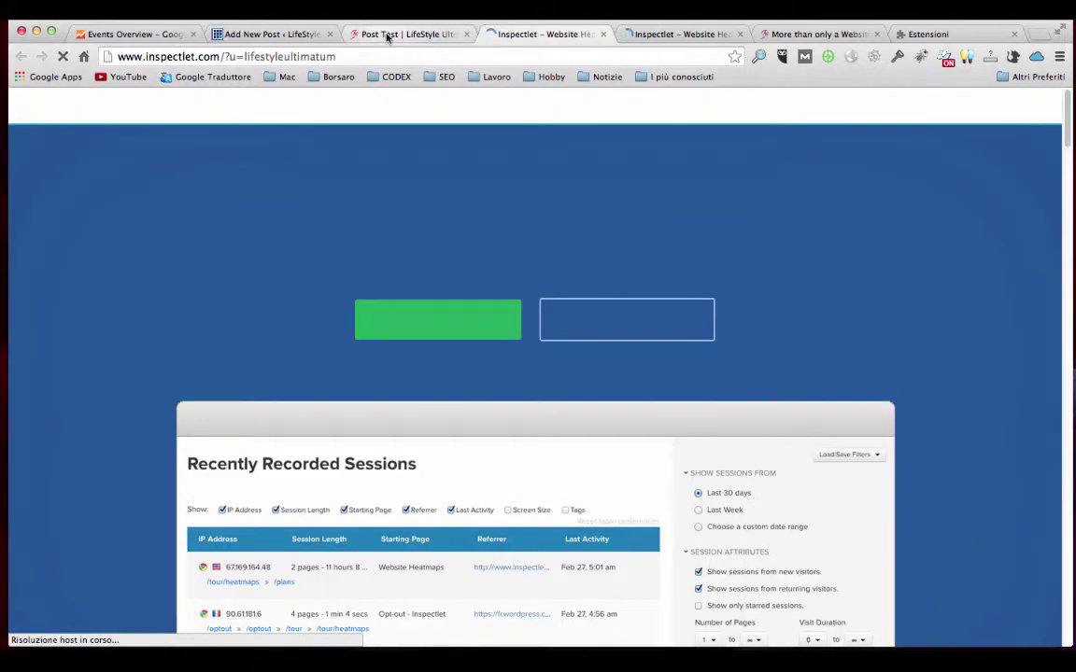
{"action": "left_click", "coordinate": [387, 34]}
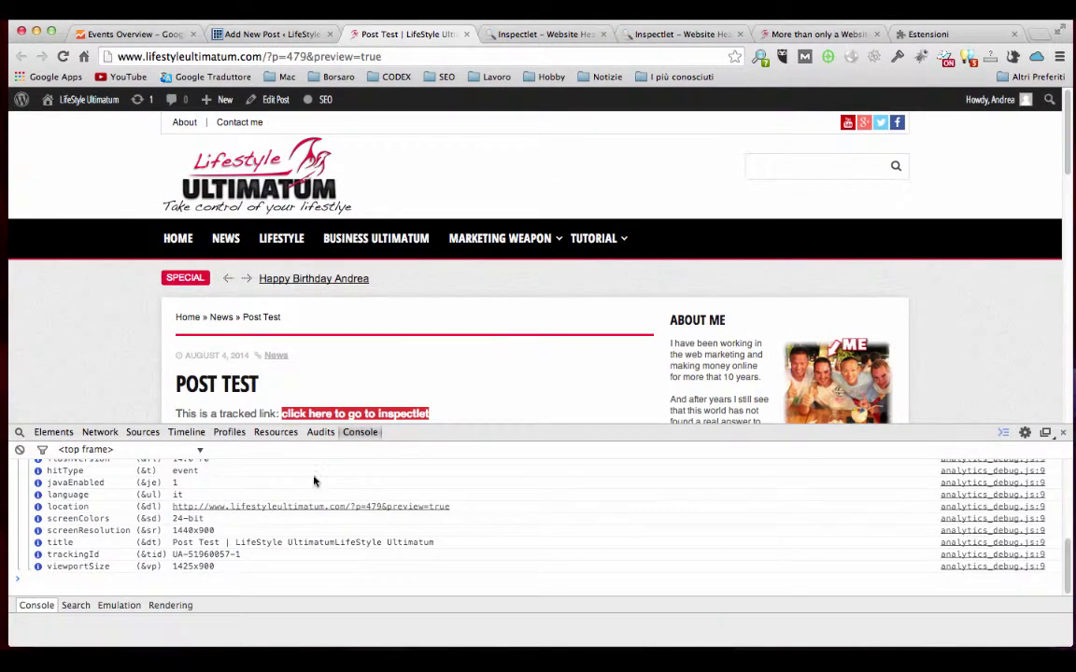
{"action": "scroll", "coordinate": [314, 481], "scroll_direction": "up", "scroll_amount": 2}
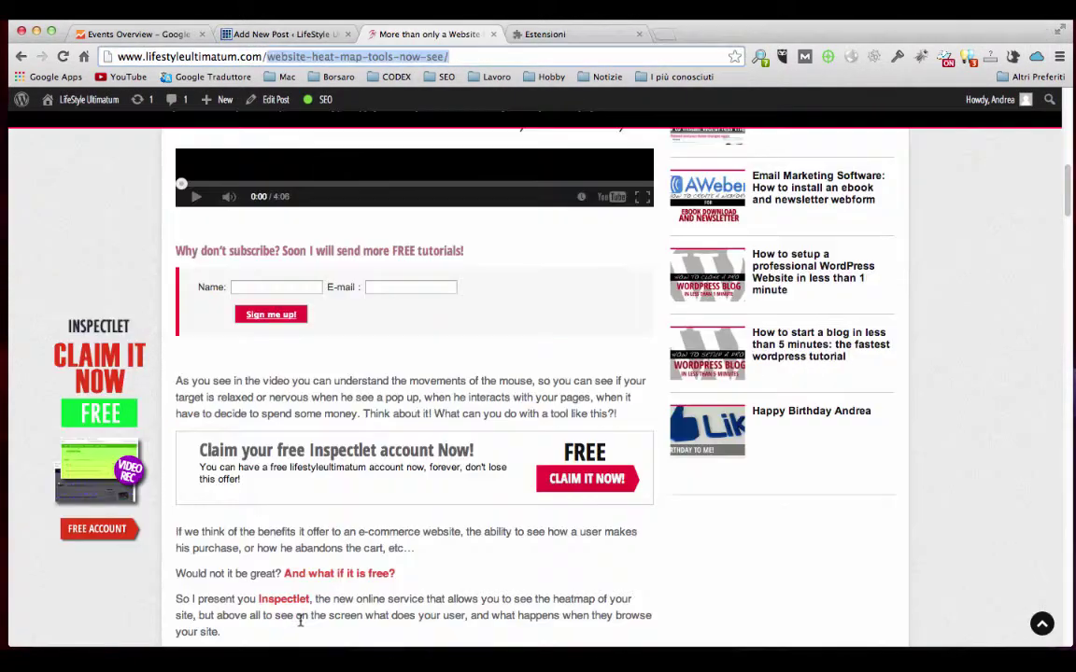
- Inspect the code of the Inspectlet text link in the website heat map post
{"action": "right_click", "coordinate": [290, 600]}
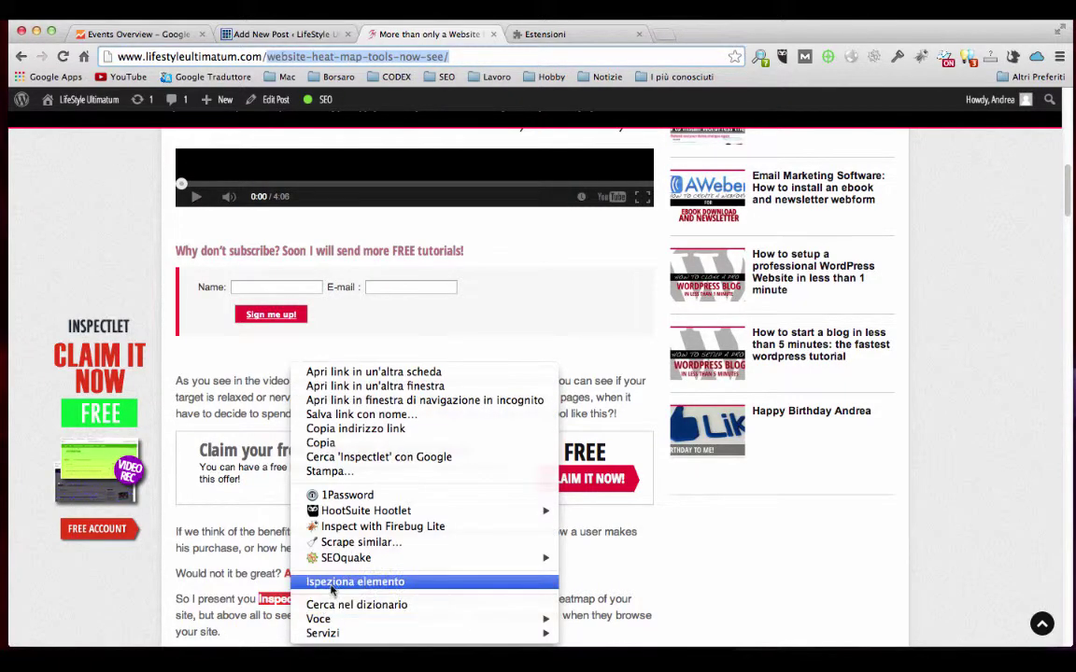
{"action": "left_click", "coordinate": [332, 584]}
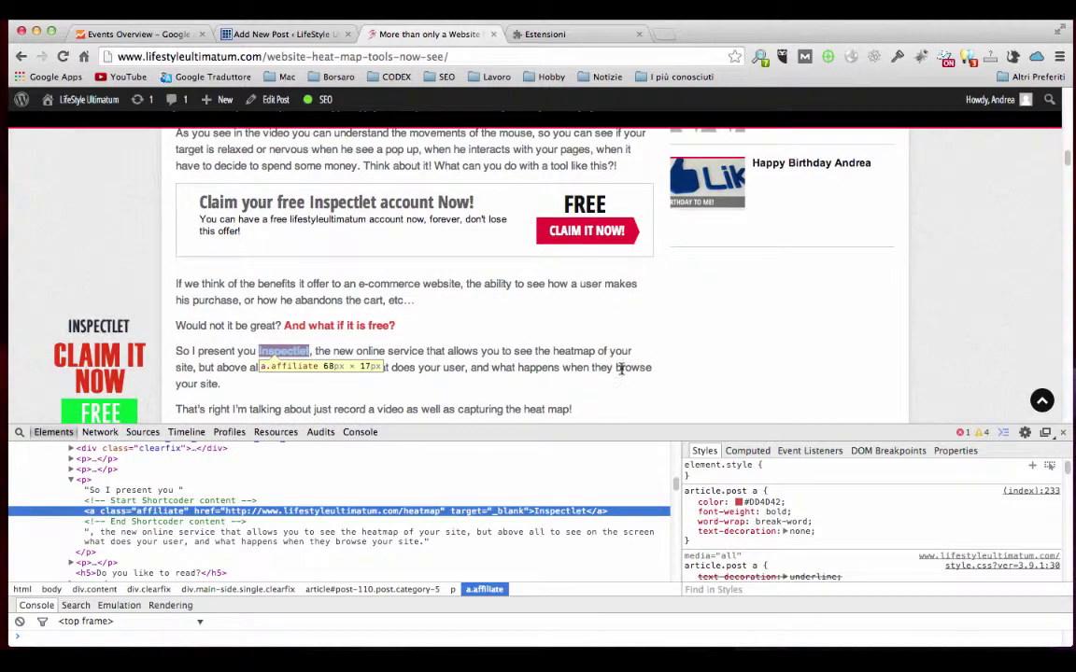
{"action": "scroll", "coordinate": [620, 374], "scroll_direction": "down", "scroll_amount": 1}
- Clear the console, follow the heat map post's Inspectlet link, and examine the logged event's action, category and label
{"action": "left_click", "coordinate": [359, 433]}
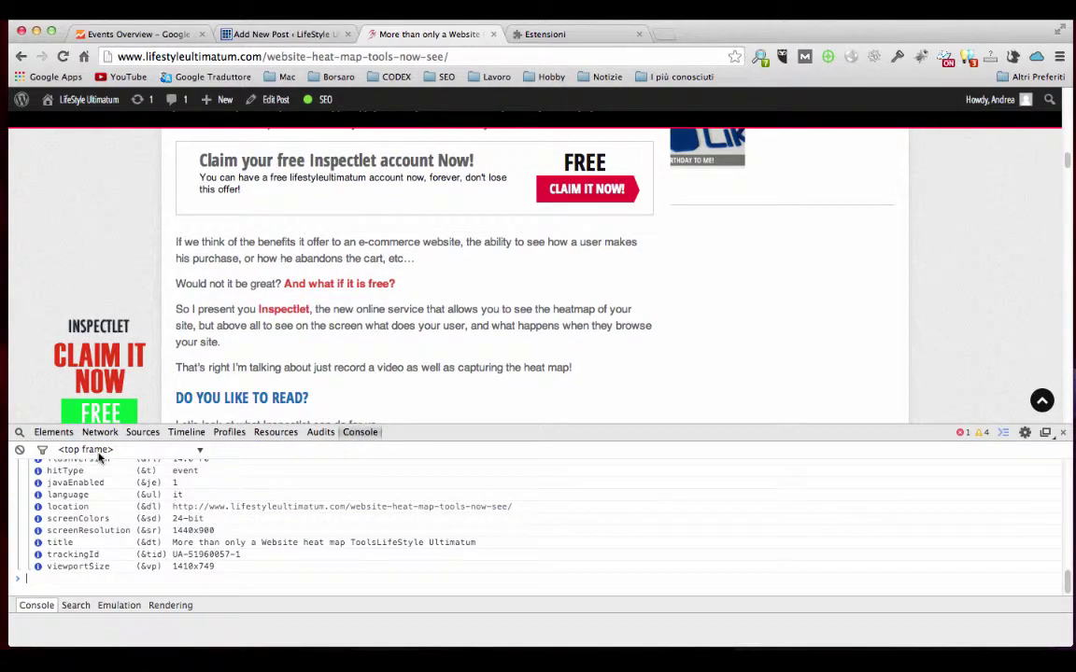
{"action": "left_click", "coordinate": [20, 450]}
{"action": "left_click", "coordinate": [277, 316]}
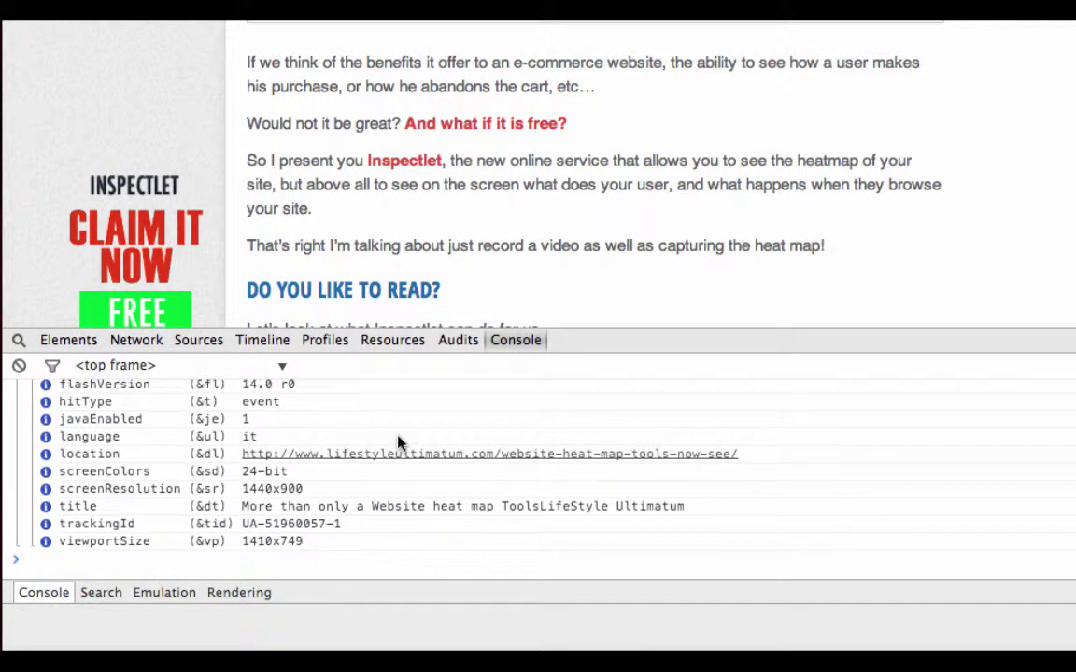
{"action": "scroll", "coordinate": [398, 439], "scroll_direction": "up", "scroll_amount": 5}
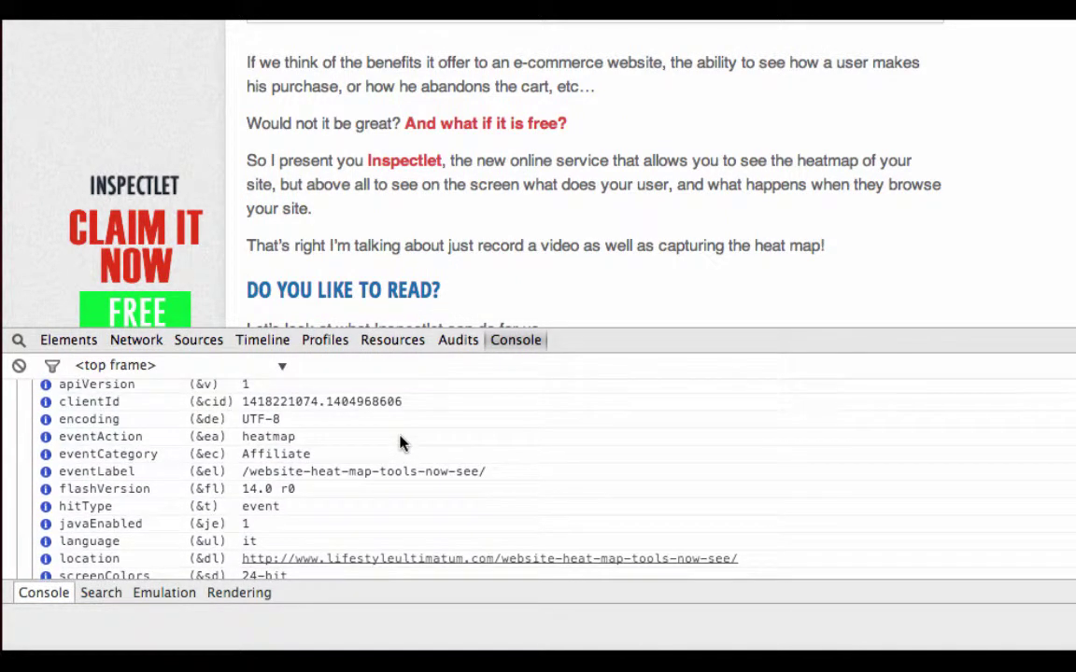
- Compare the action, category and label values of the Inspectlet link's analytics events in the enlarged console
{"action": "left_click_drag", "start_coordinate": [242, 438], "coordinate": [313, 445]}
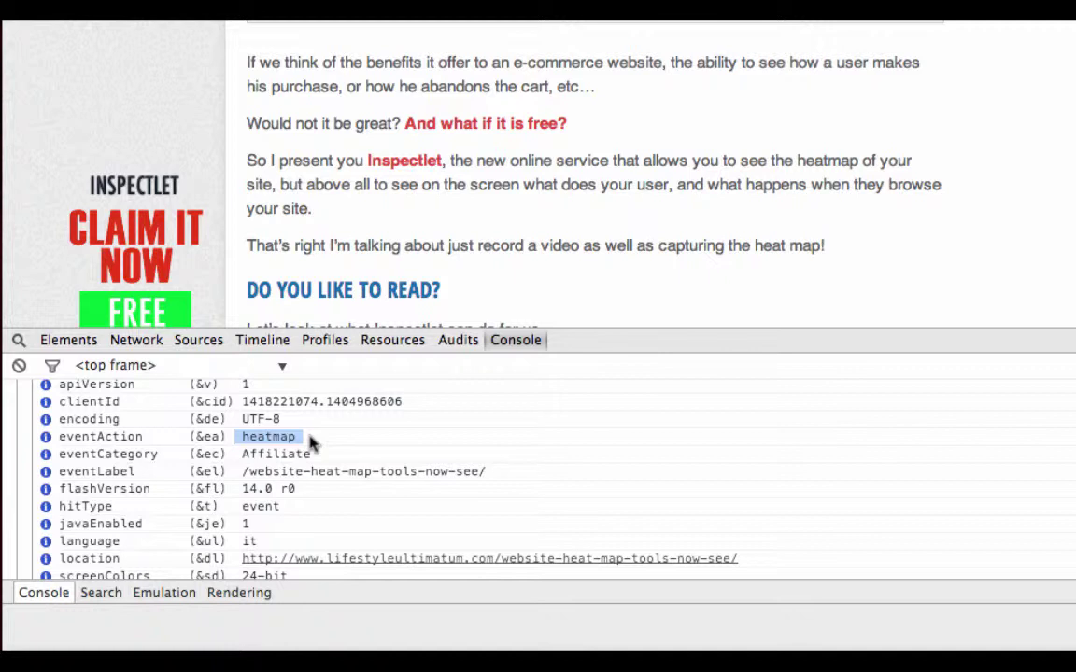
{"action": "left_click_drag", "start_coordinate": [315, 452], "coordinate": [258, 454]}
{"action": "left_click_drag", "start_coordinate": [487, 471], "coordinate": [271, 473]}
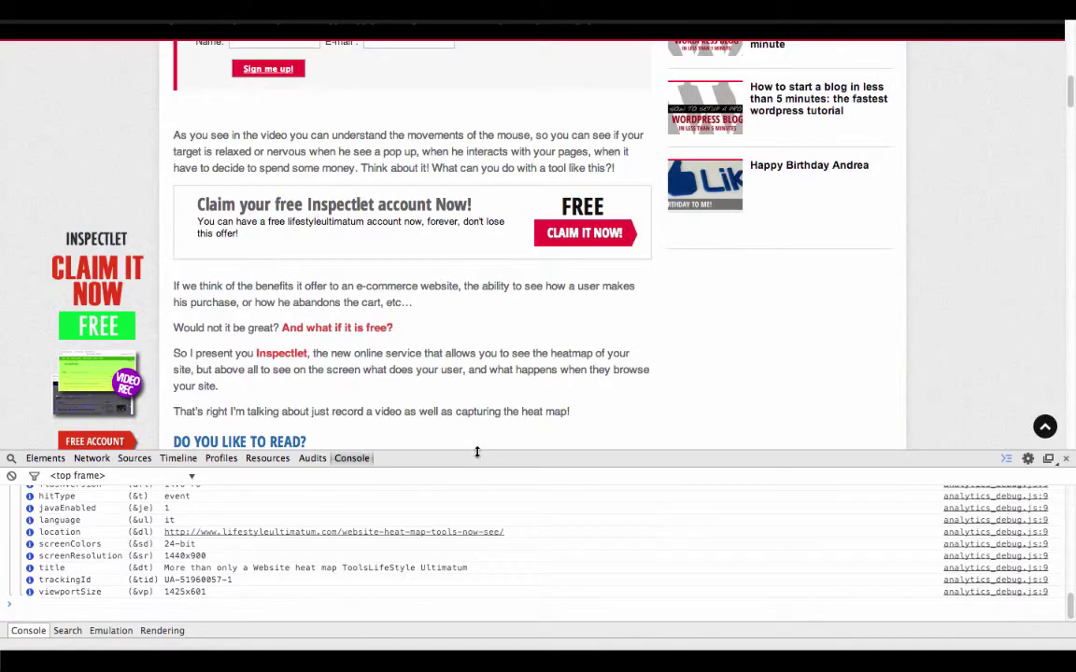
{"action": "left_click_drag", "start_coordinate": [476, 452], "coordinate": [470, 63]}
{"action": "left_click_drag", "start_coordinate": [163, 137], "coordinate": [312, 276]}
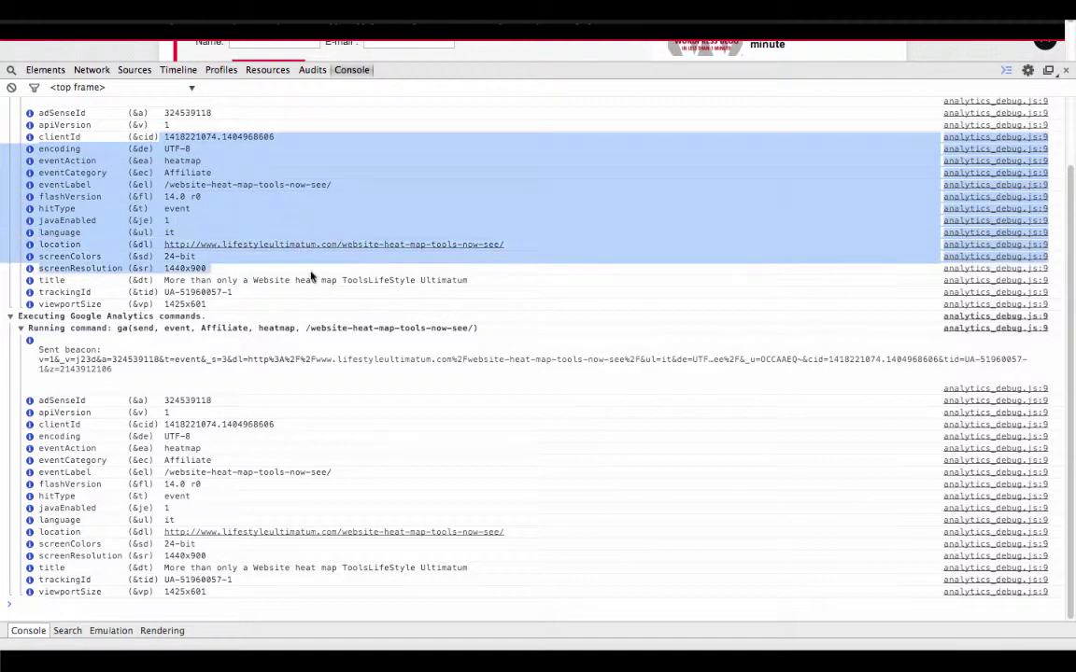
{"action": "left_click_drag", "start_coordinate": [165, 424], "coordinate": [320, 512]}
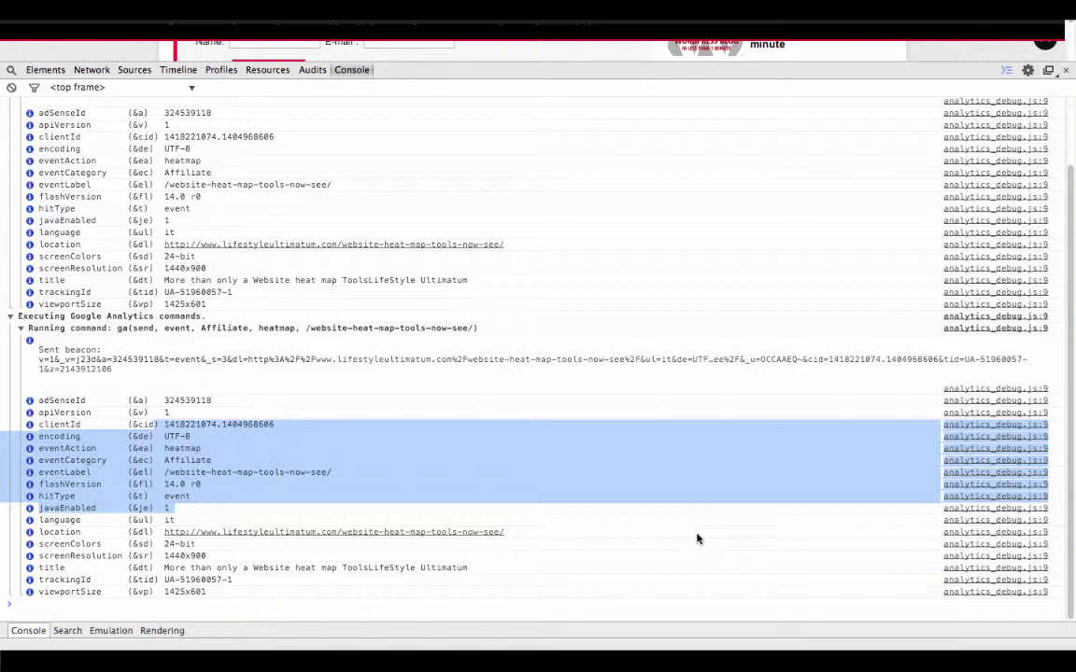
{"action": "scroll", "coordinate": [576, 101], "scroll_direction": "up", "scroll_amount": 1}
{"action": "left_click_drag", "start_coordinate": [561, 64], "coordinate": [572, 391]}
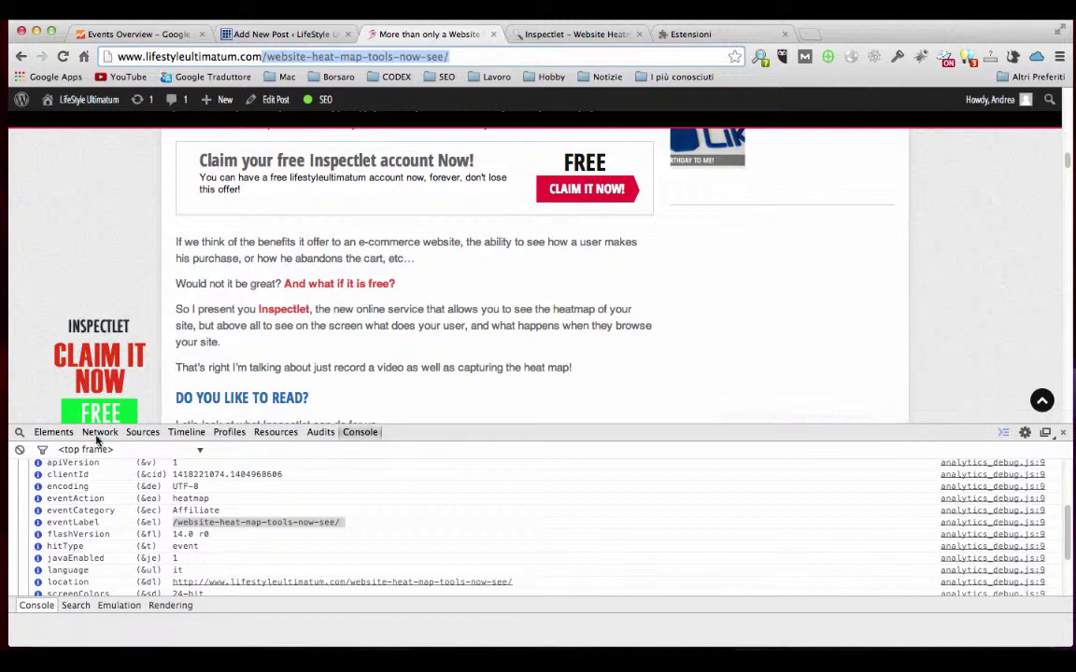
- Clear the console, follow the Inspectlet offer box's CLAIM IT NOW! link, and examine the logged event's action, category and label
{"action": "left_click", "coordinate": [21, 449]}
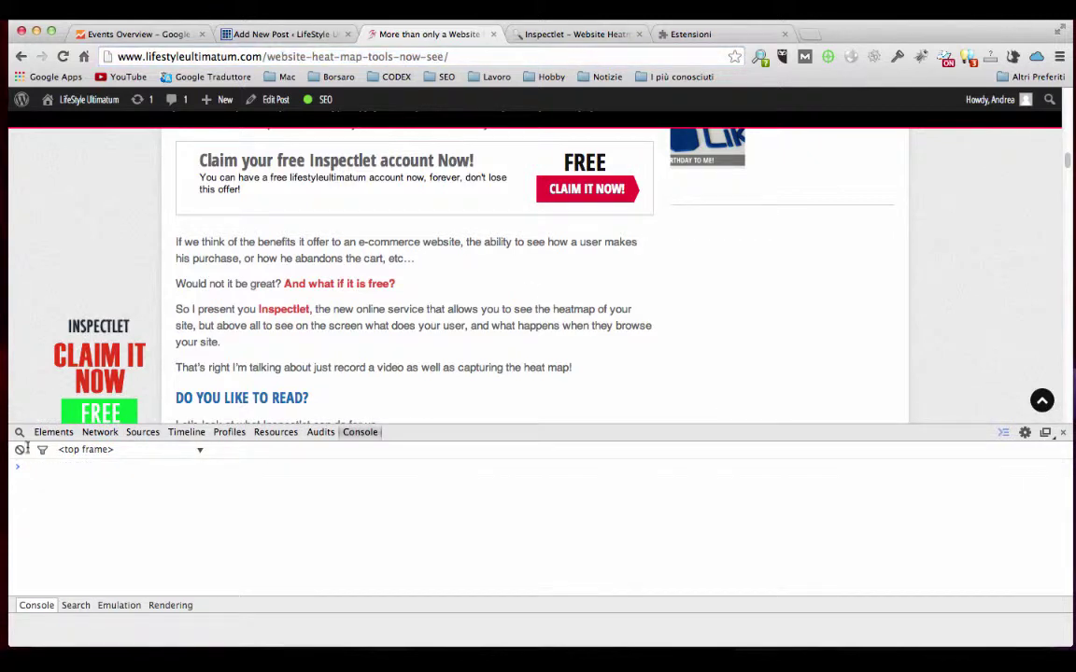
{"action": "left_click", "coordinate": [576, 190]}
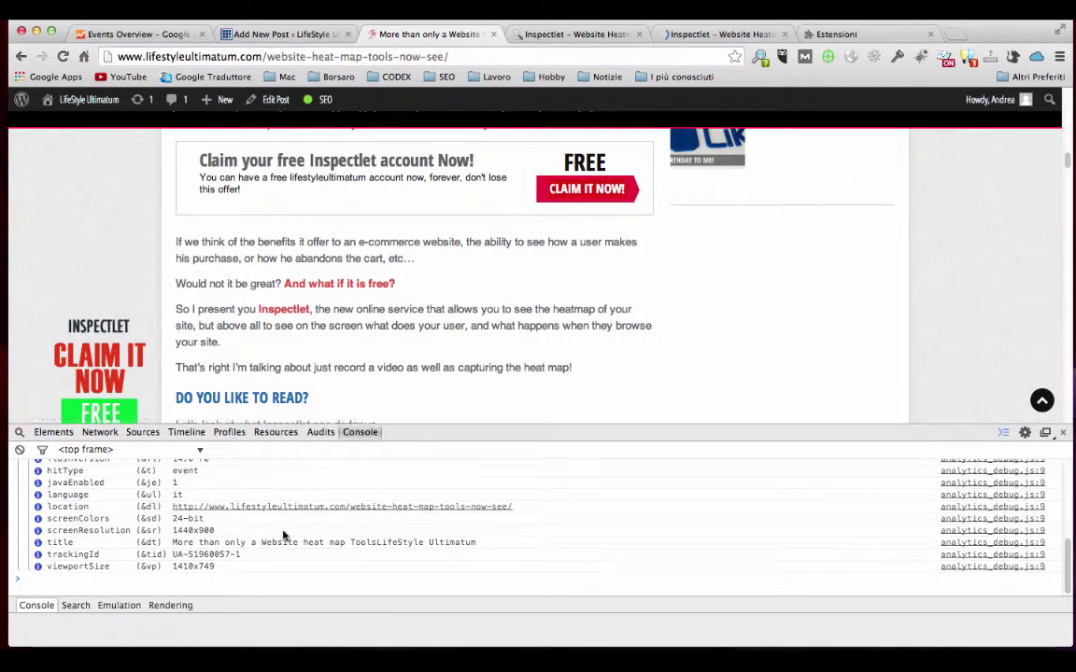
{"action": "scroll", "coordinate": [213, 504], "scroll_direction": "up", "scroll_amount": 2}
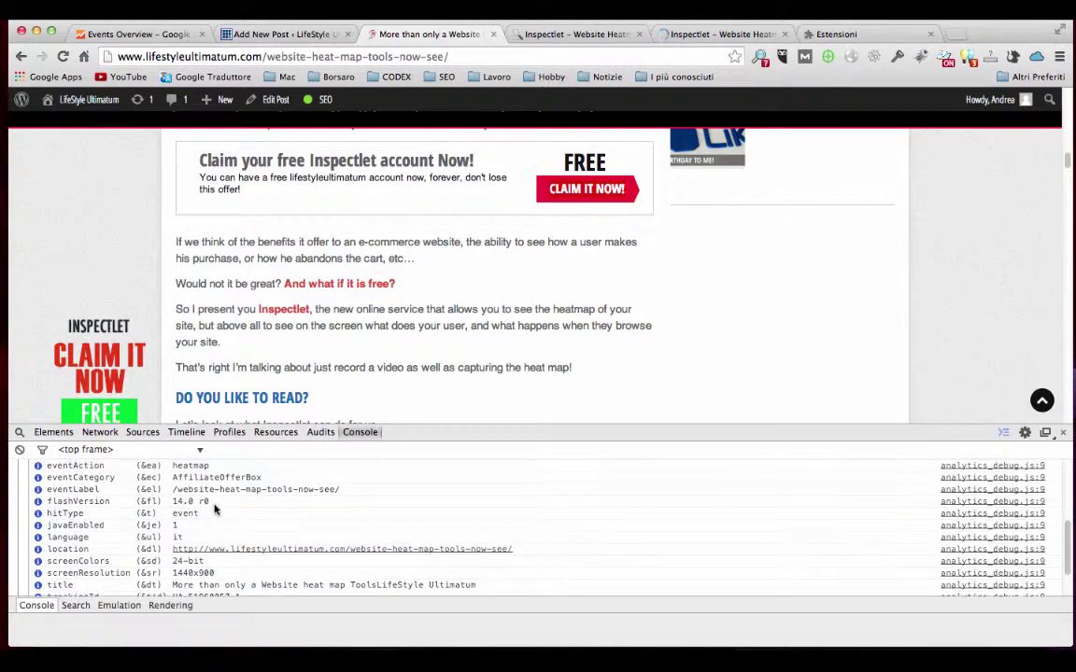
{"action": "double_click", "coordinate": [191, 468]}
{"action": "double_click", "coordinate": [245, 480]}
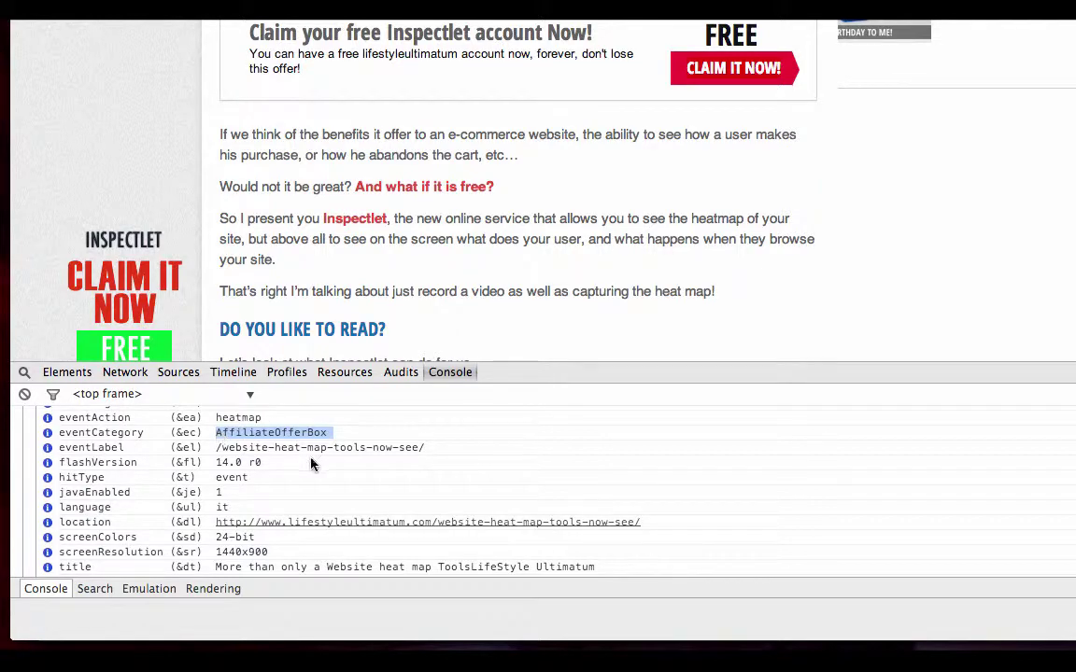
{"action": "left_click_drag", "start_coordinate": [435, 448], "coordinate": [214, 449]}
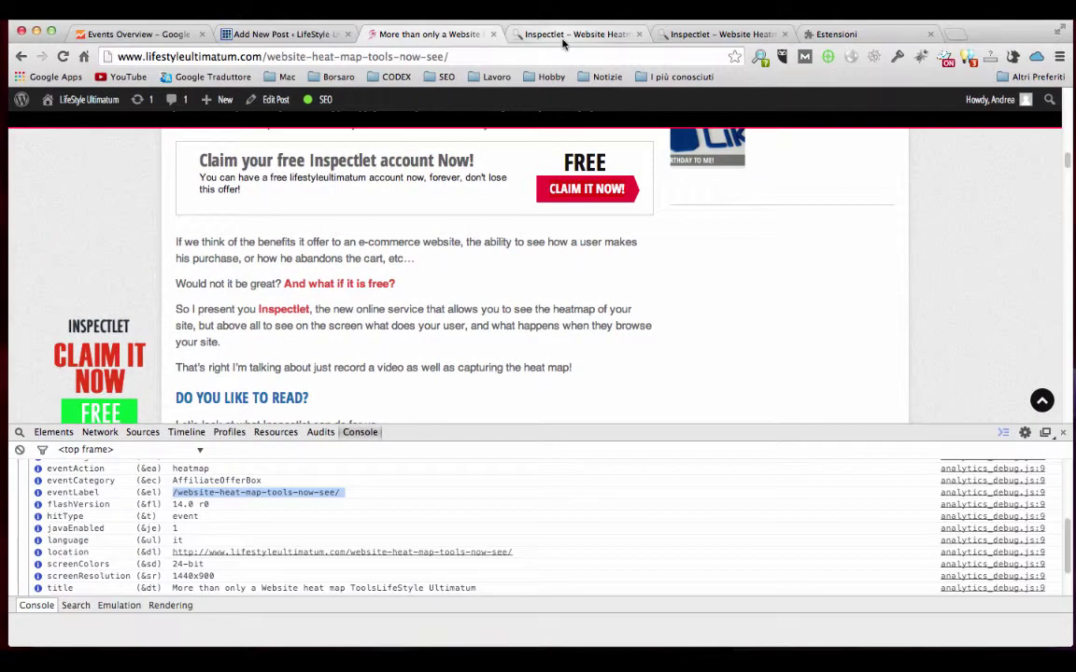
- View the two opened Inspectlet pages and close them
{"action": "left_click", "coordinate": [563, 35]}
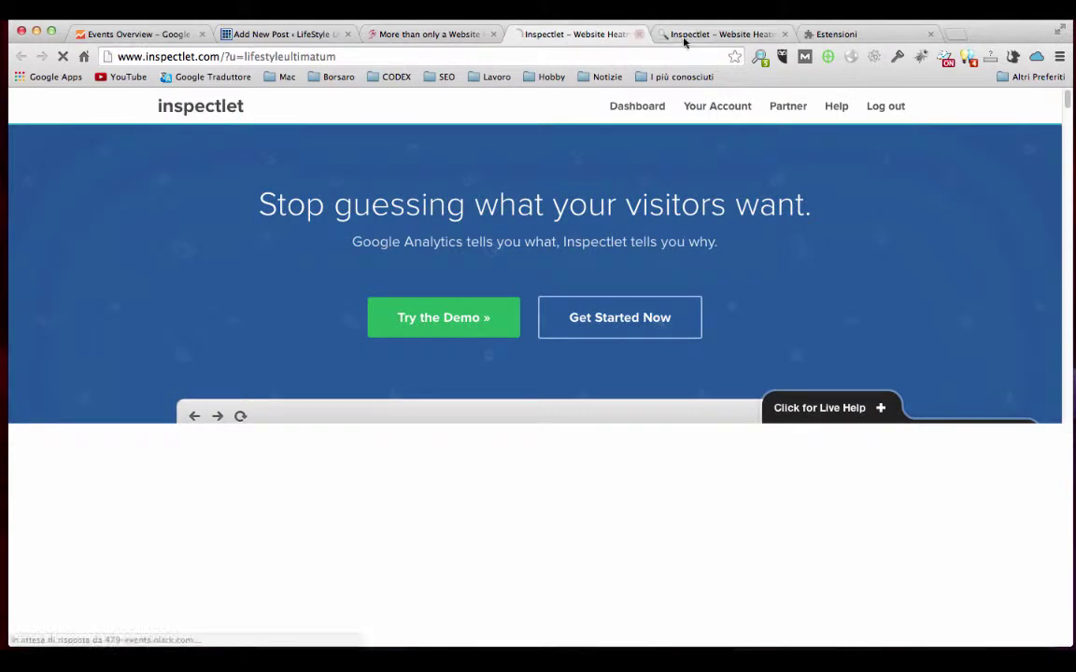
{"action": "left_click", "coordinate": [708, 35]}
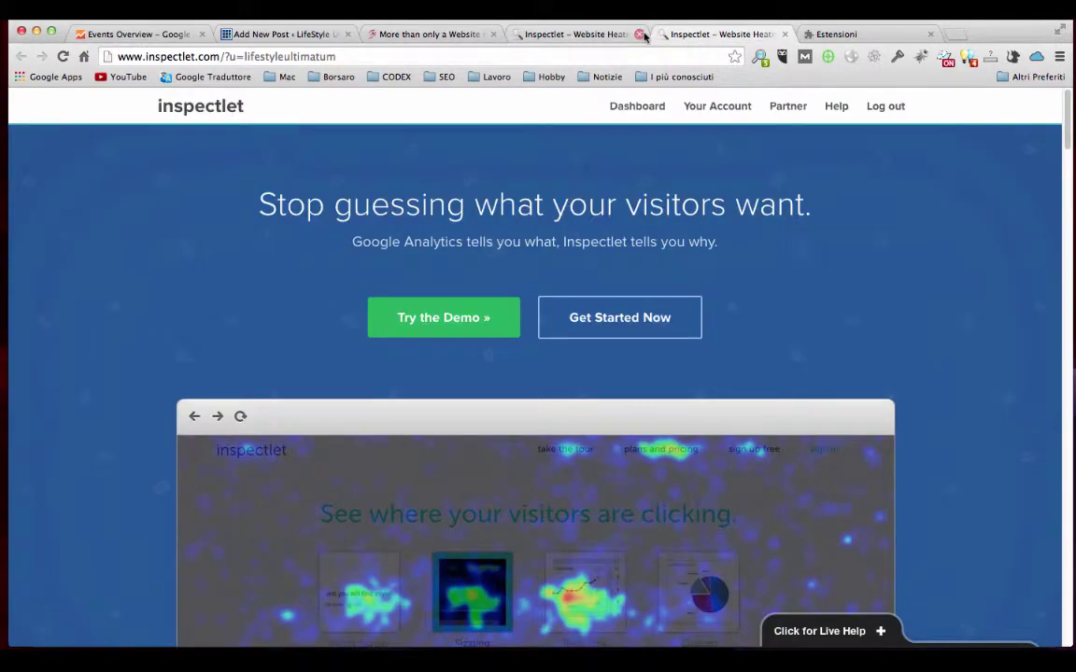
{"action": "middle_click", "coordinate": [577, 33]}
{"action": "middle_click", "coordinate": [577, 34]}
- Inspect the offer box link's btn_offer_block class and compare it with the click selector in the theme's tracking code
{"action": "left_click", "coordinate": [579, 291]}
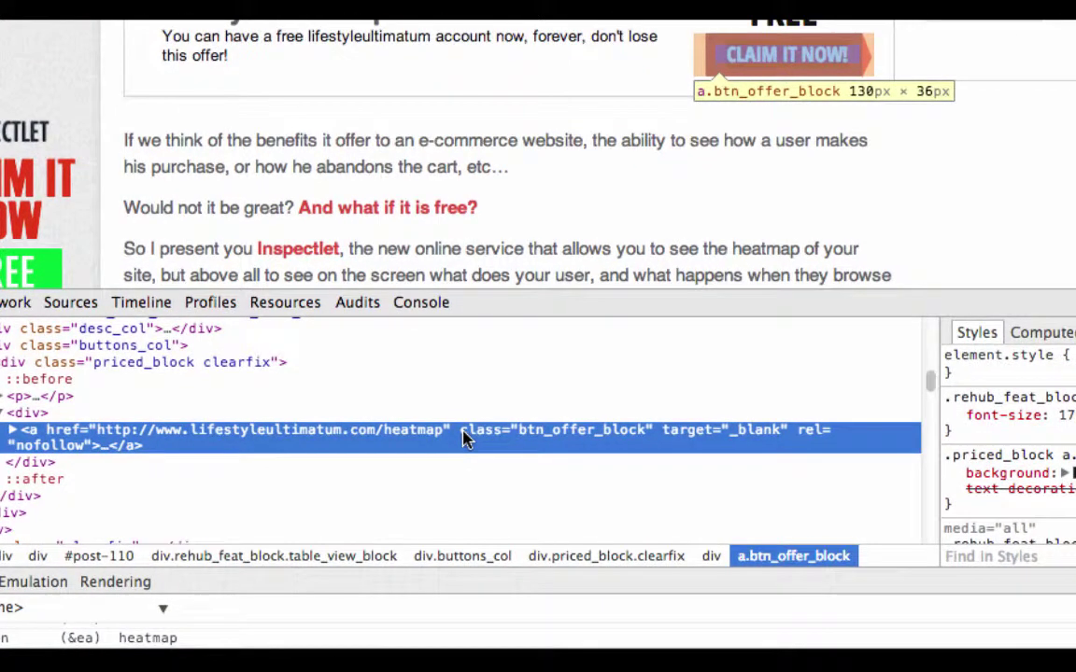
{"action": "double_click", "coordinate": [464, 439]}
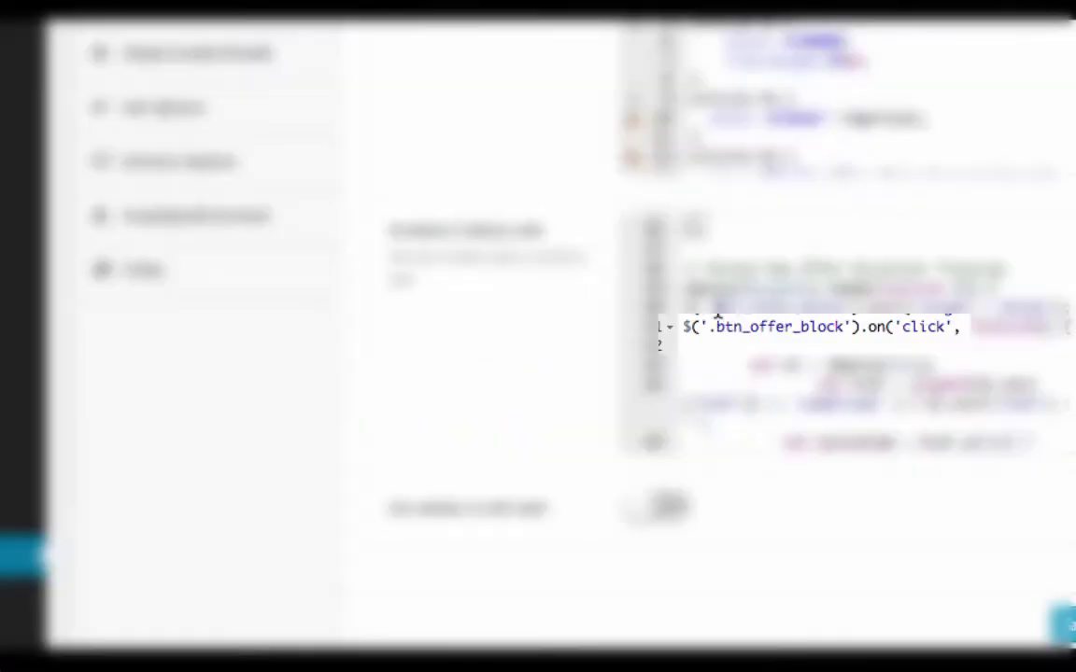
{"action": "left_click_drag", "start_coordinate": [718, 312], "coordinate": [846, 315]}
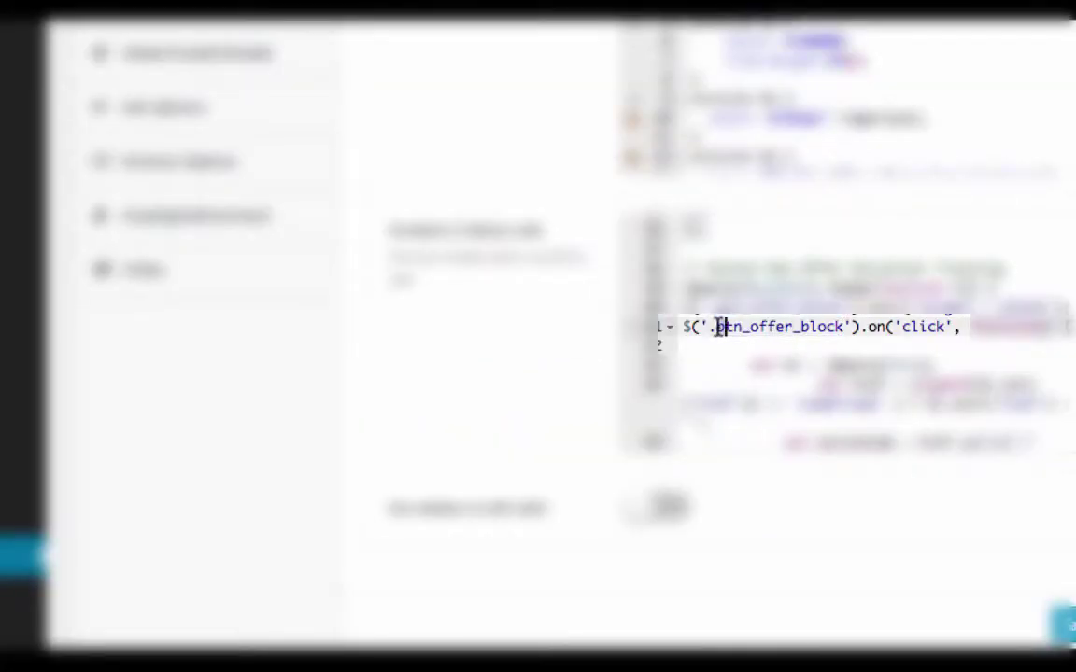
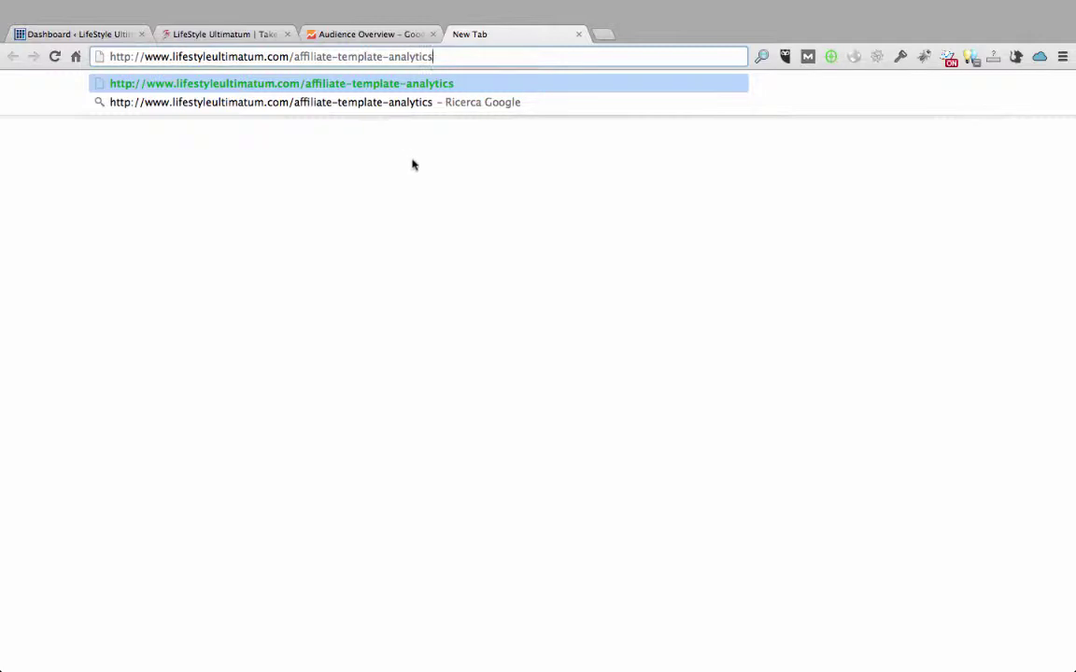
{"action": "key", "text": "Return"}
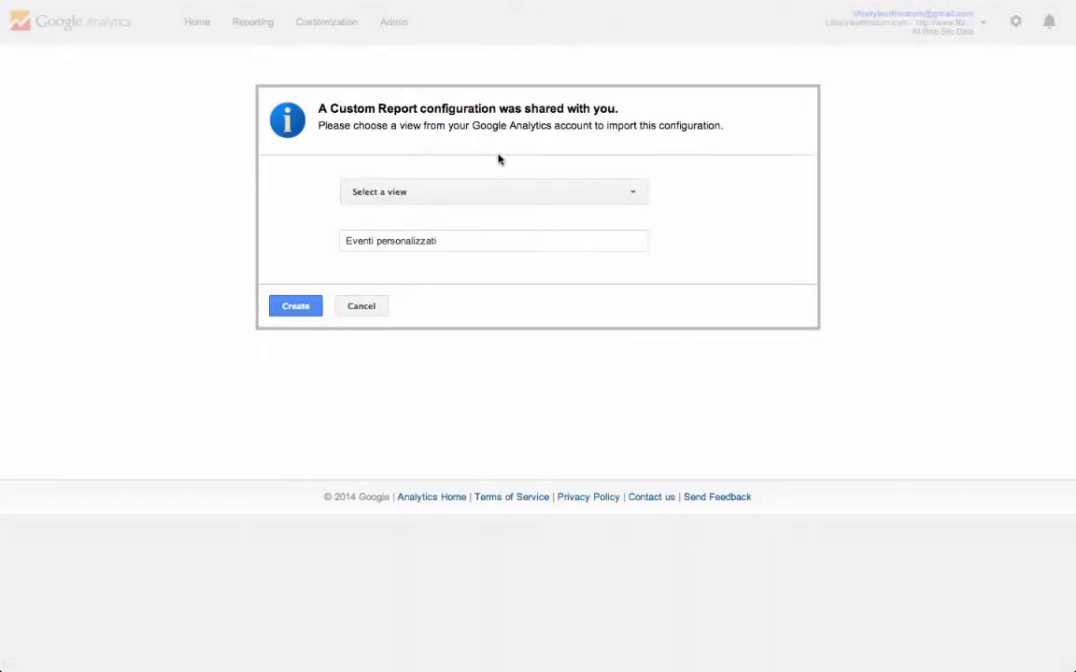
{"action": "left_click_drag", "start_coordinate": [443, 241], "coordinate": [375, 241]}
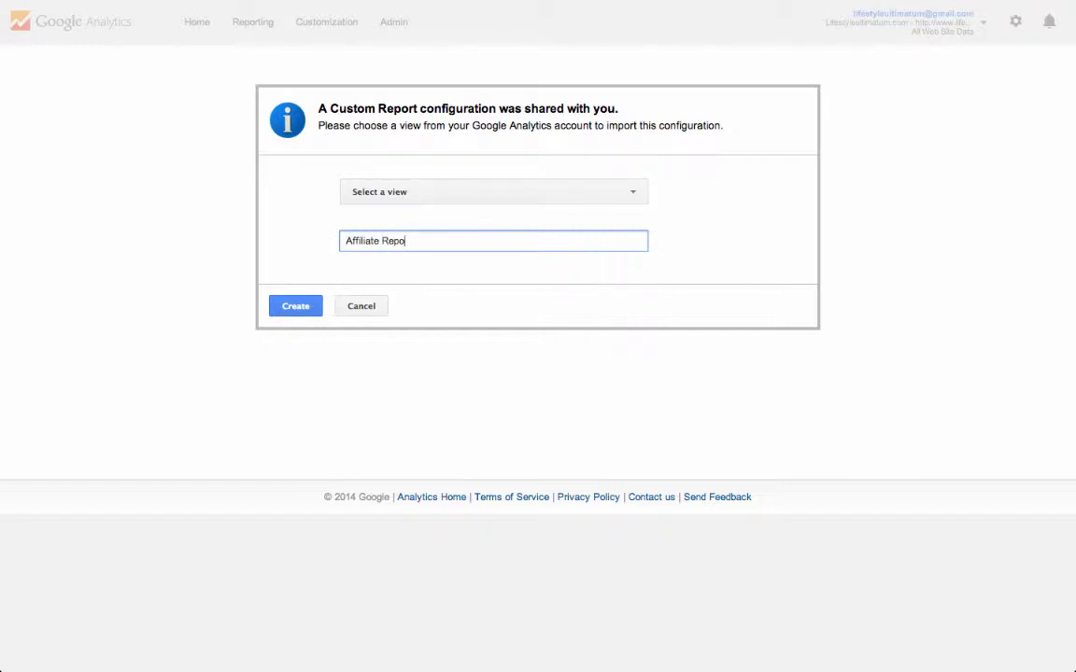
{"action": "left_click", "coordinate": [305, 308]}
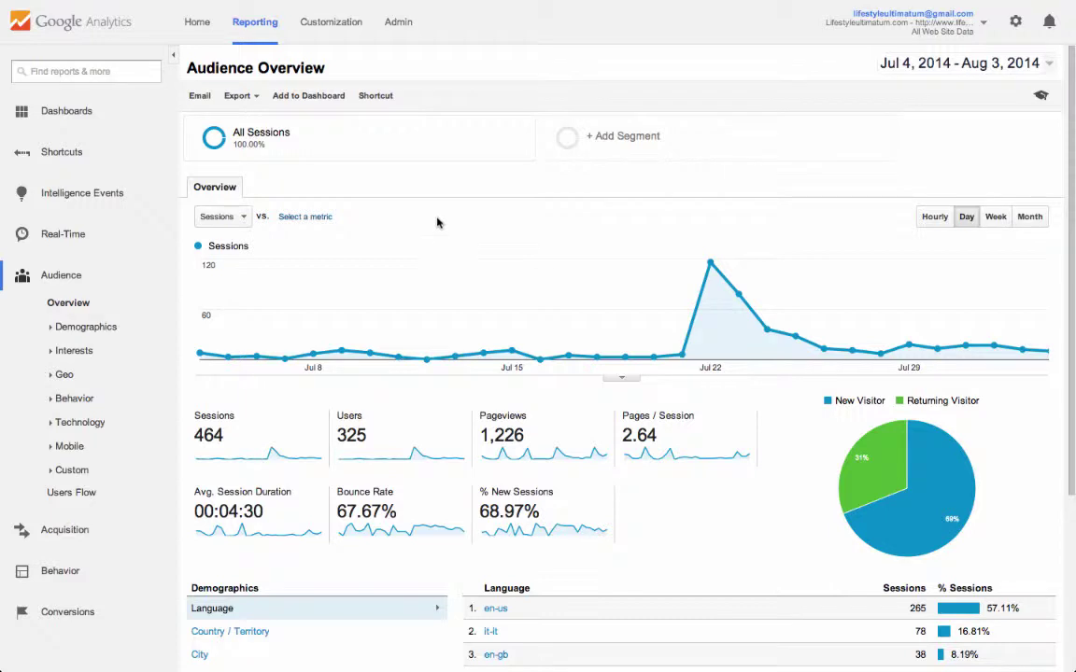
- Open the Affiliate Report among the custom reports and examine its event categories and totals
{"action": "left_click", "coordinate": [333, 27]}
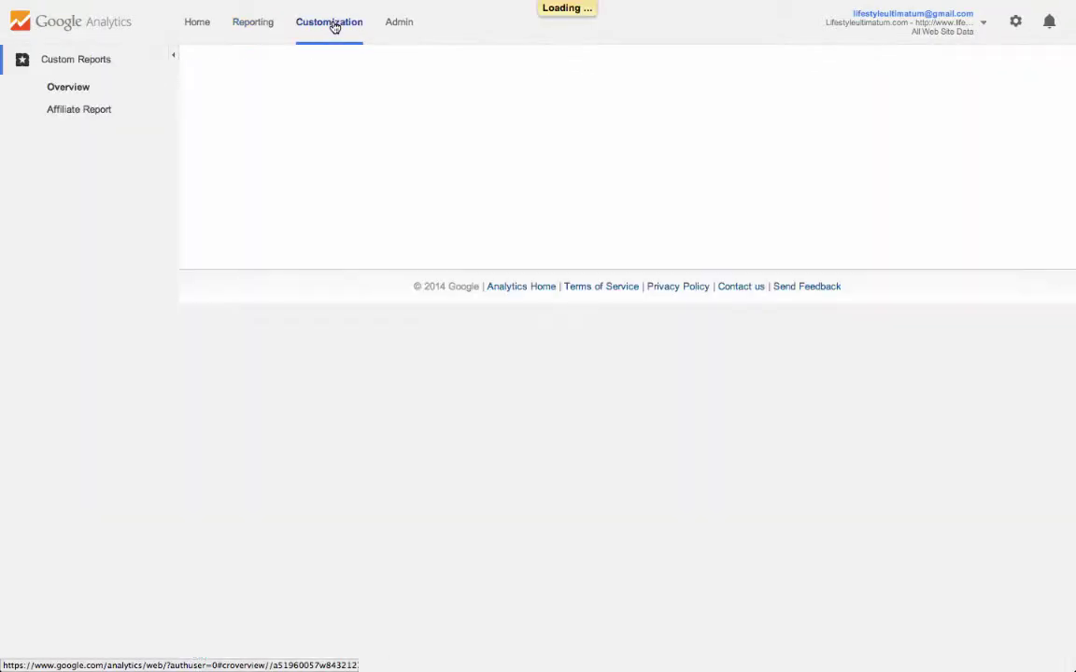
{"action": "left_click", "coordinate": [261, 152]}
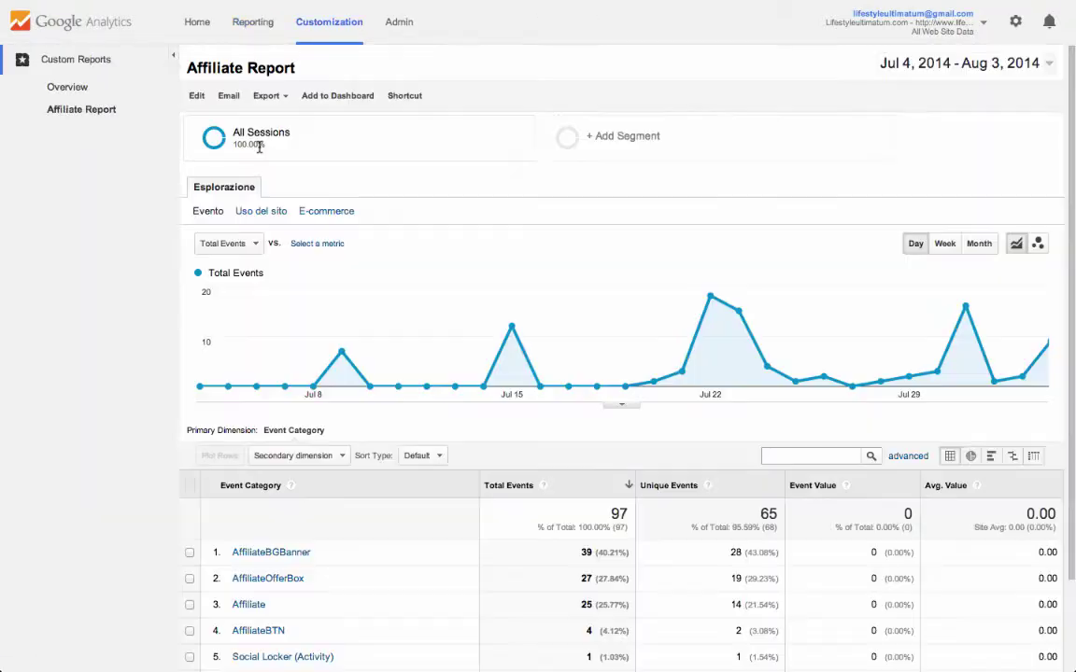
{"action": "scroll", "coordinate": [649, 447], "scroll_direction": "down", "scroll_amount": 1}
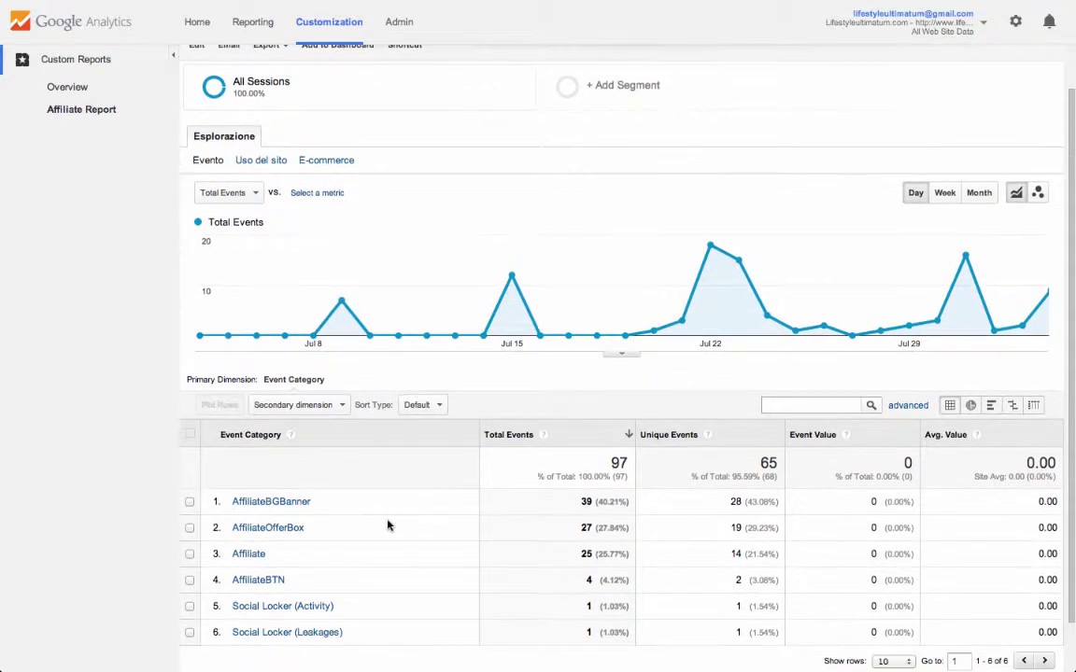
{"action": "scroll", "coordinate": [286, 557], "scroll_direction": "up", "scroll_amount": 1}
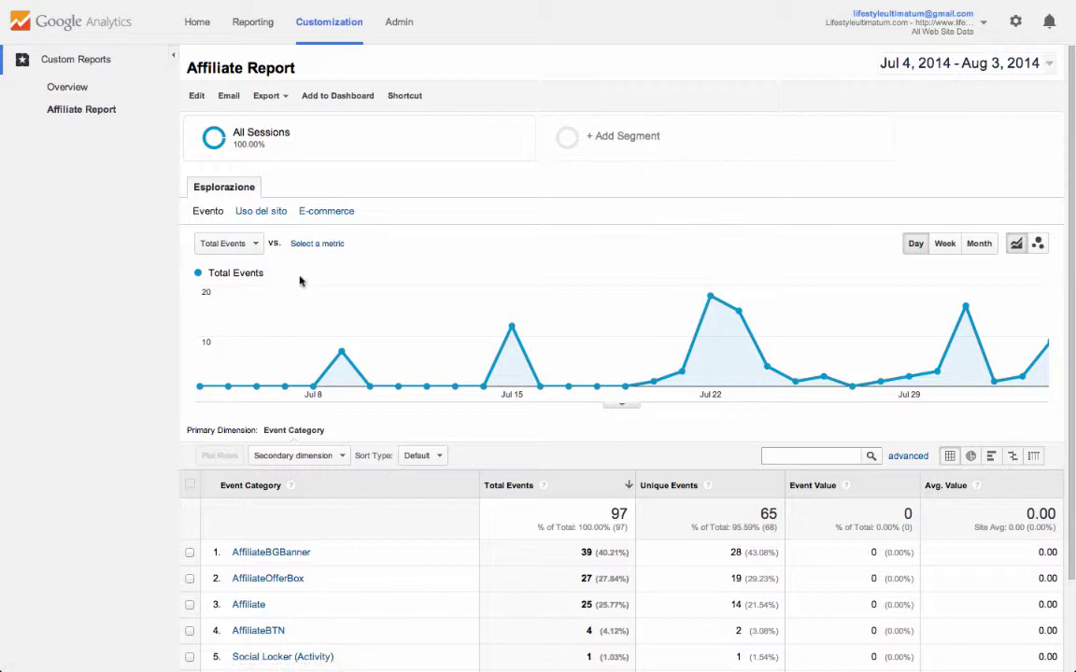
- Add a shortcut named Affiliate Report for the custom report and open the report from the reporting shortcuts
{"action": "left_click", "coordinate": [405, 97]}
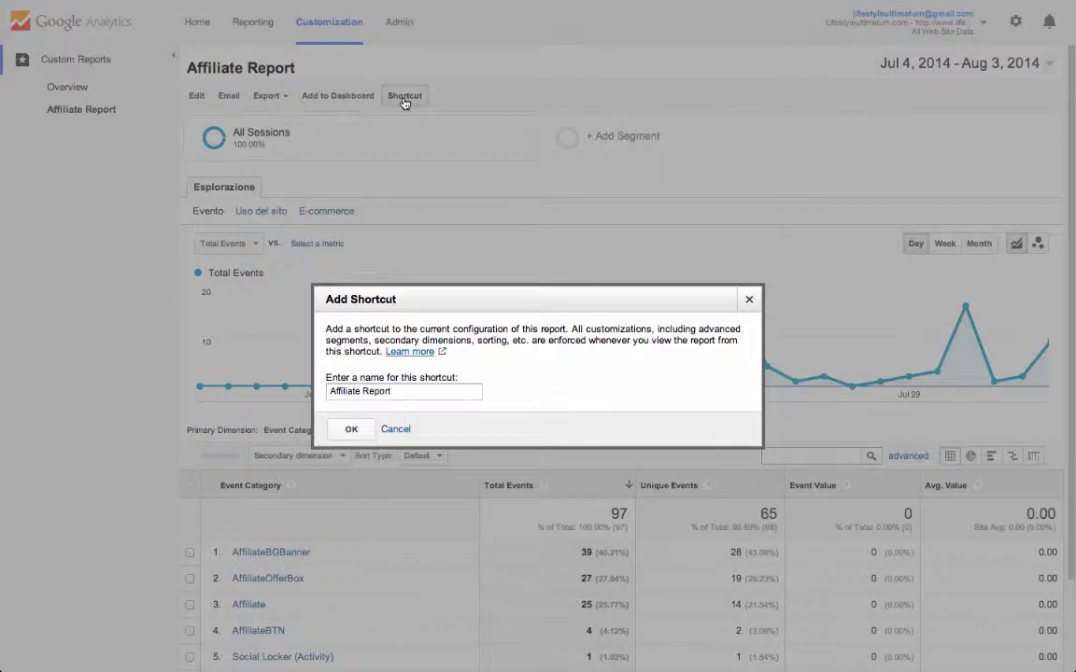
{"action": "left_click", "coordinate": [351, 431]}
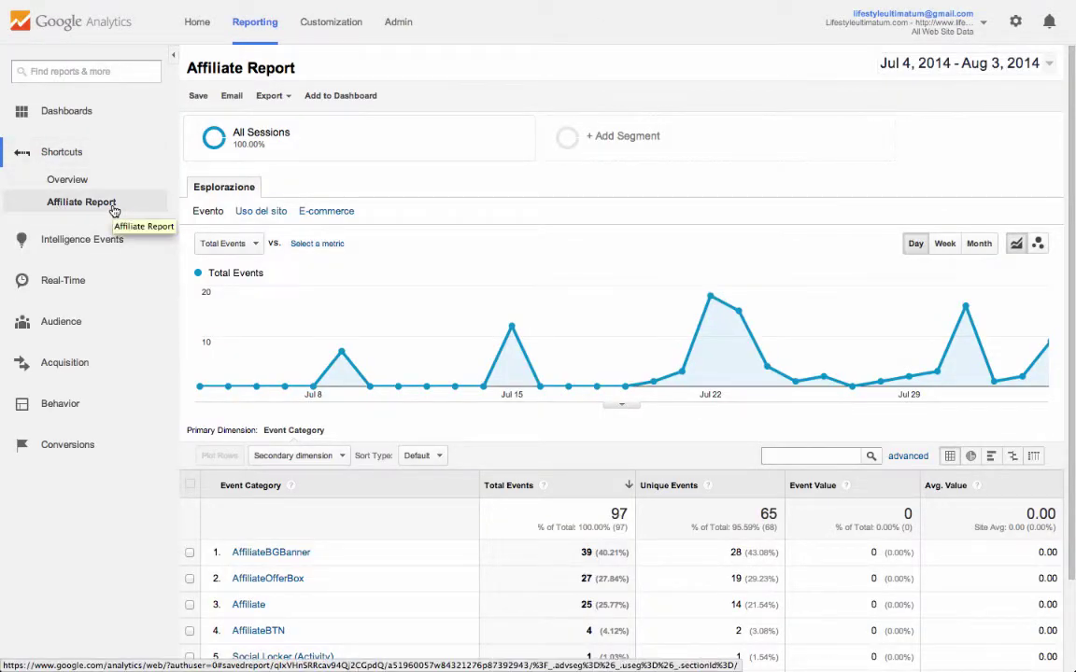
{"action": "left_click", "coordinate": [250, 28]}
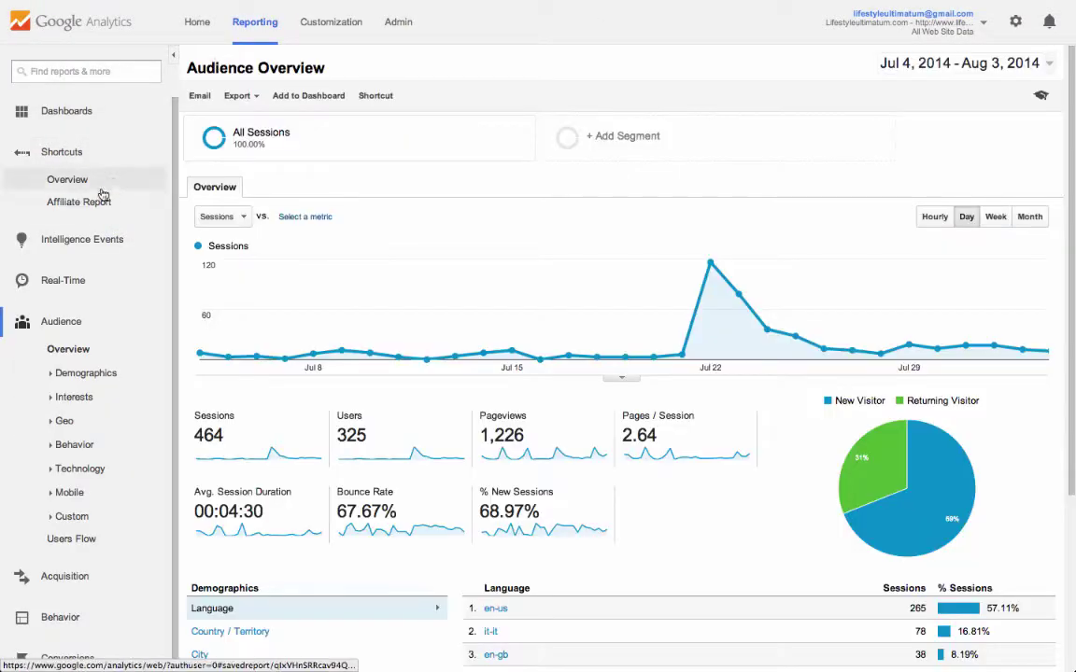
{"action": "left_click", "coordinate": [98, 201]}
{"action": "scroll", "coordinate": [427, 304], "scroll_direction": "down", "scroll_amount": 1}
{"action": "scroll", "coordinate": [426, 305], "scroll_direction": "down", "scroll_amount": 1}
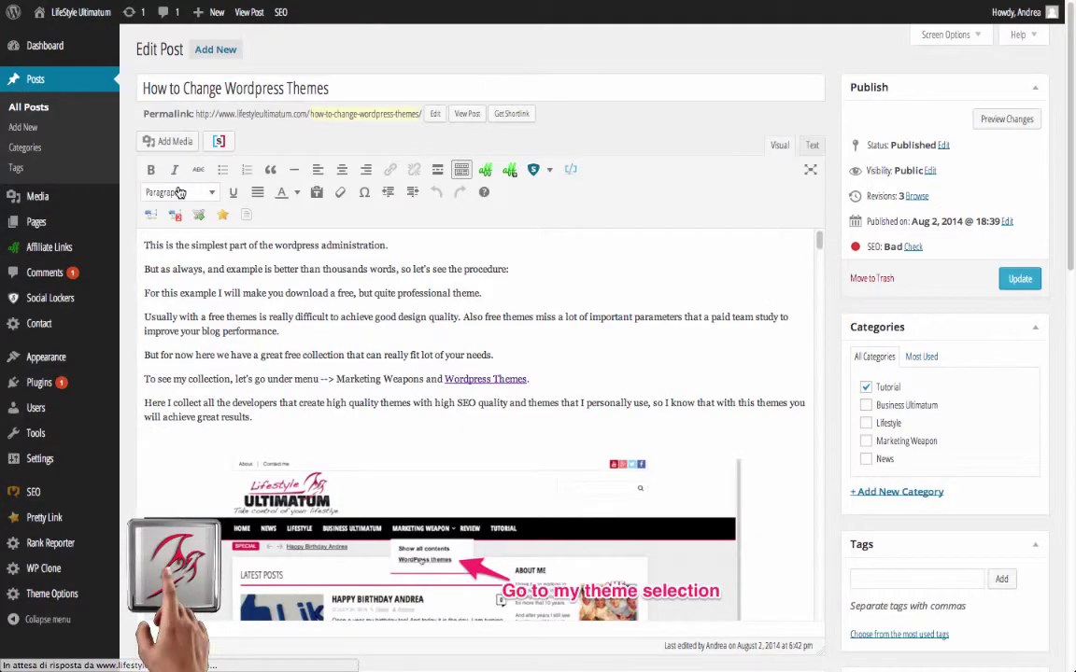
- View the Thirsty Affiliates link search for the How to Change Wordpress Themes post, dismiss it, and go to the affiliate links section
{"action": "left_click", "coordinate": [487, 171]}
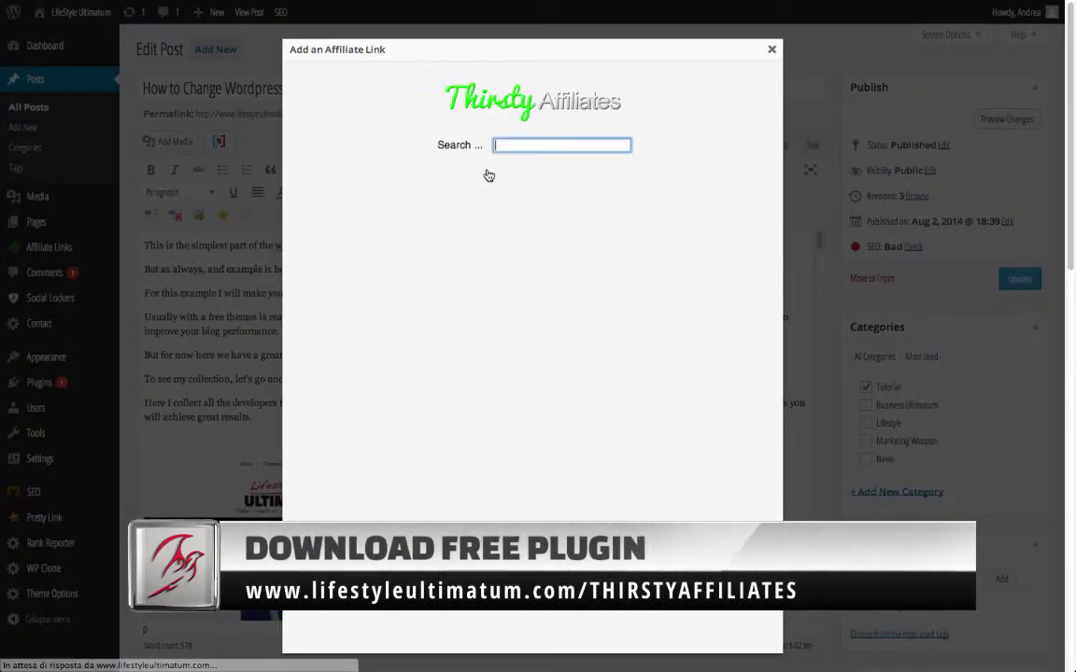
{"action": "left_click", "coordinate": [771, 50]}
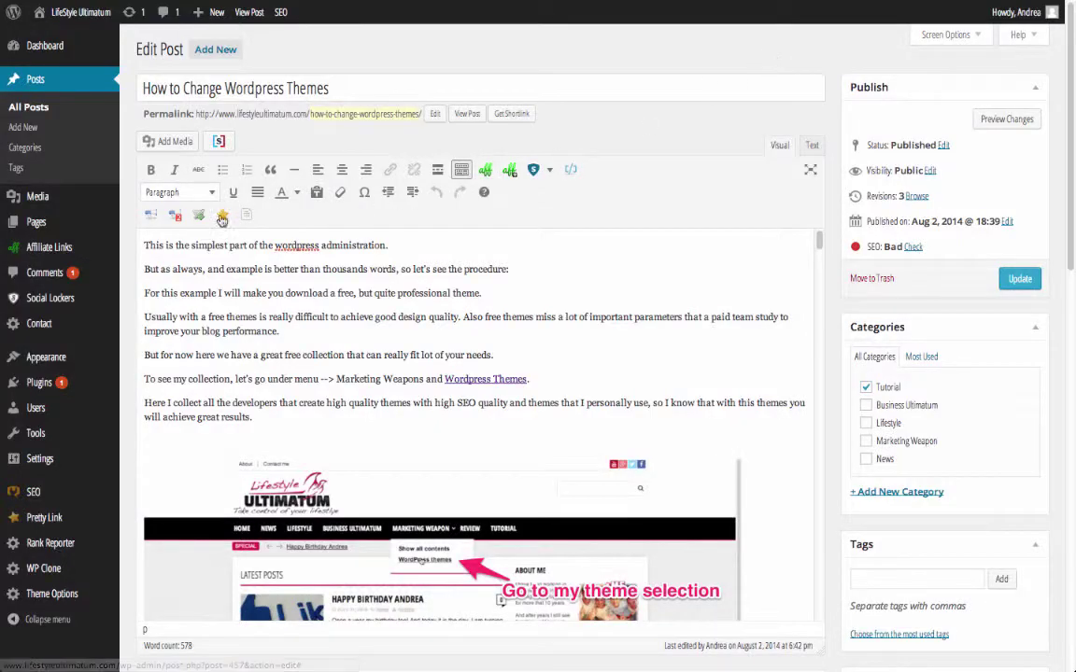
{"action": "left_click", "coordinate": [46, 250]}
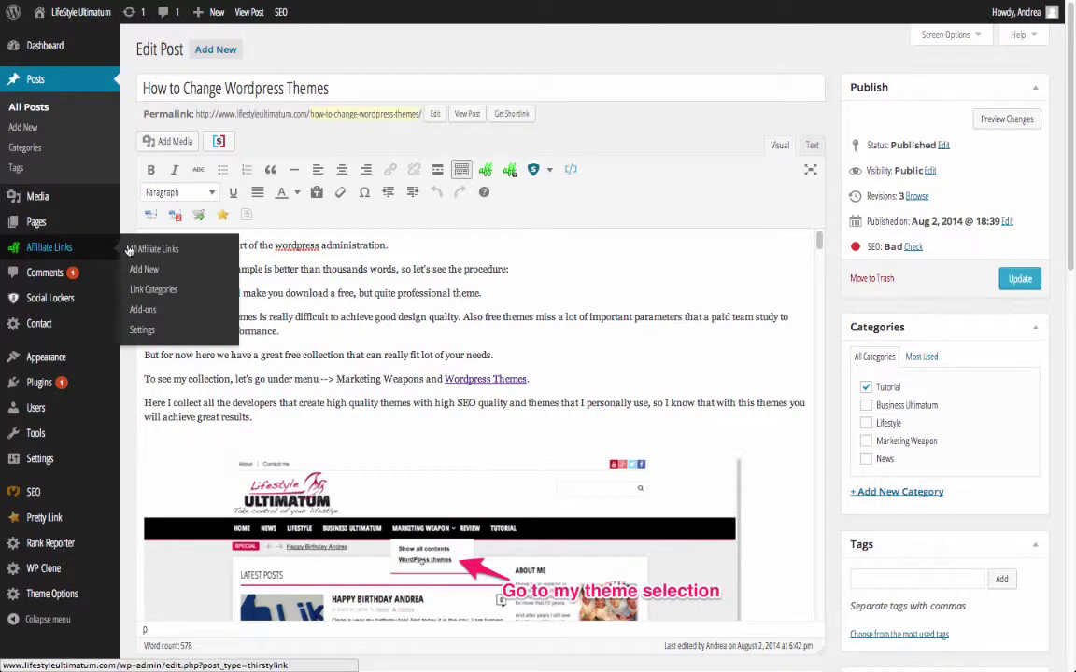